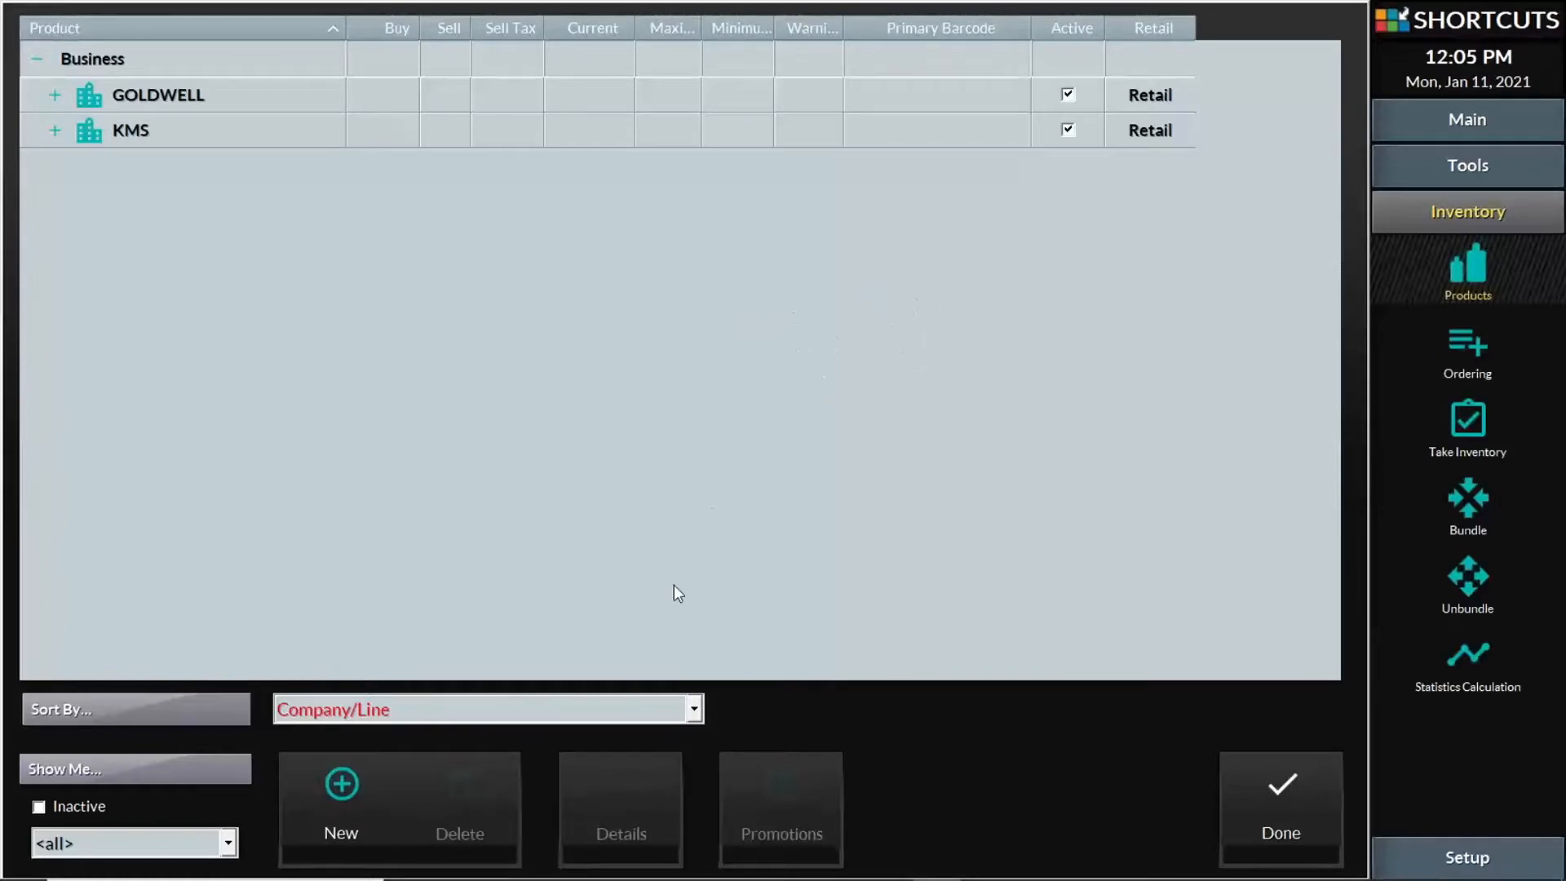
- Sort the product list by Supplier and add a new supplier named Cosmoprof
left_click(644, 707)
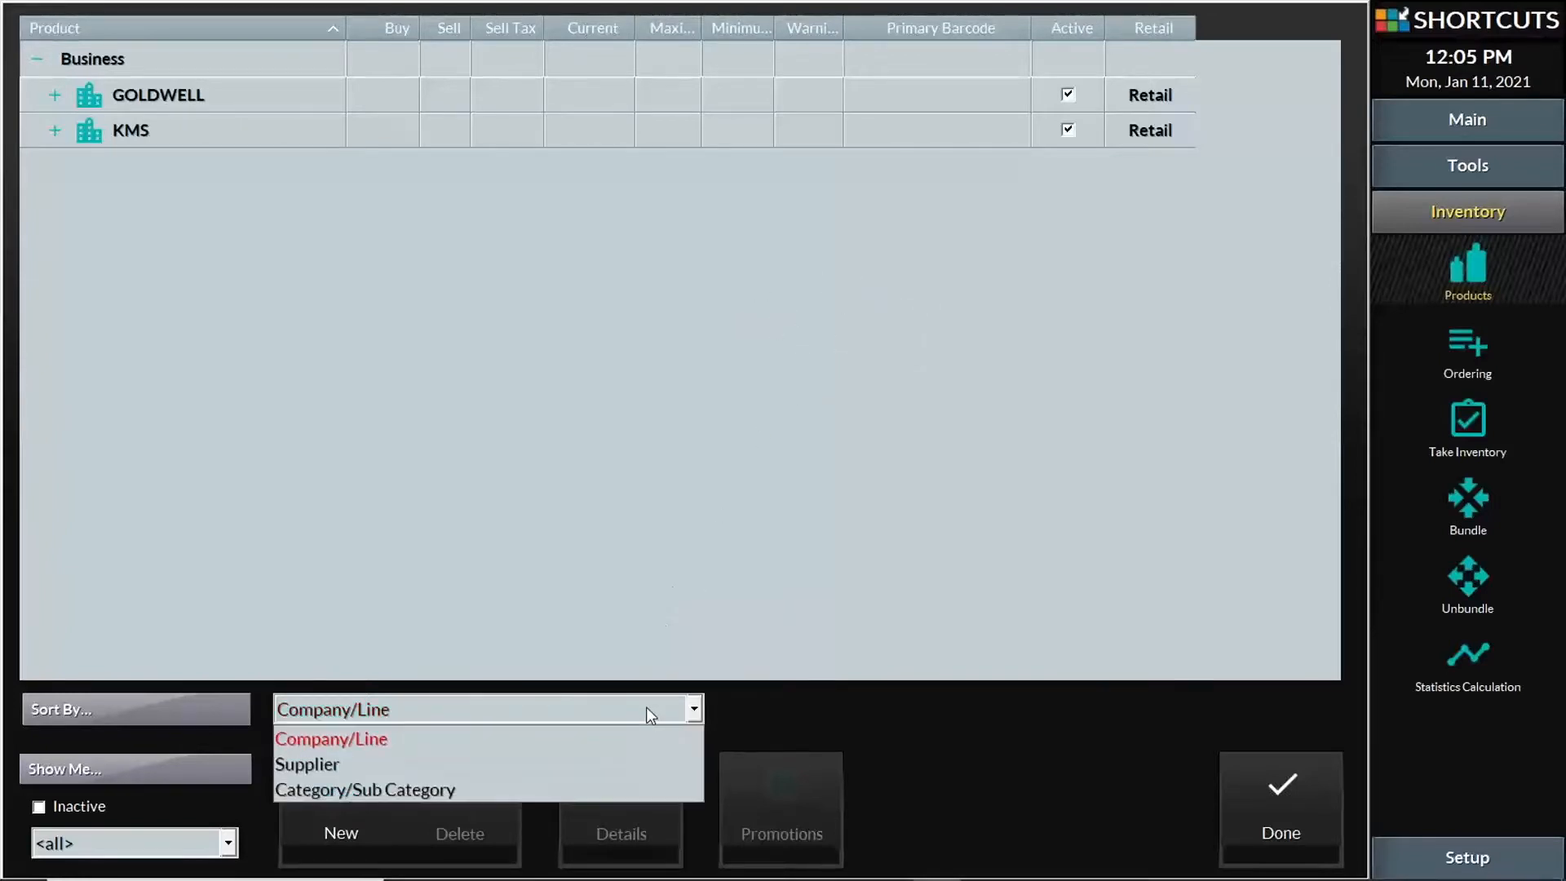
left_click(610, 766)
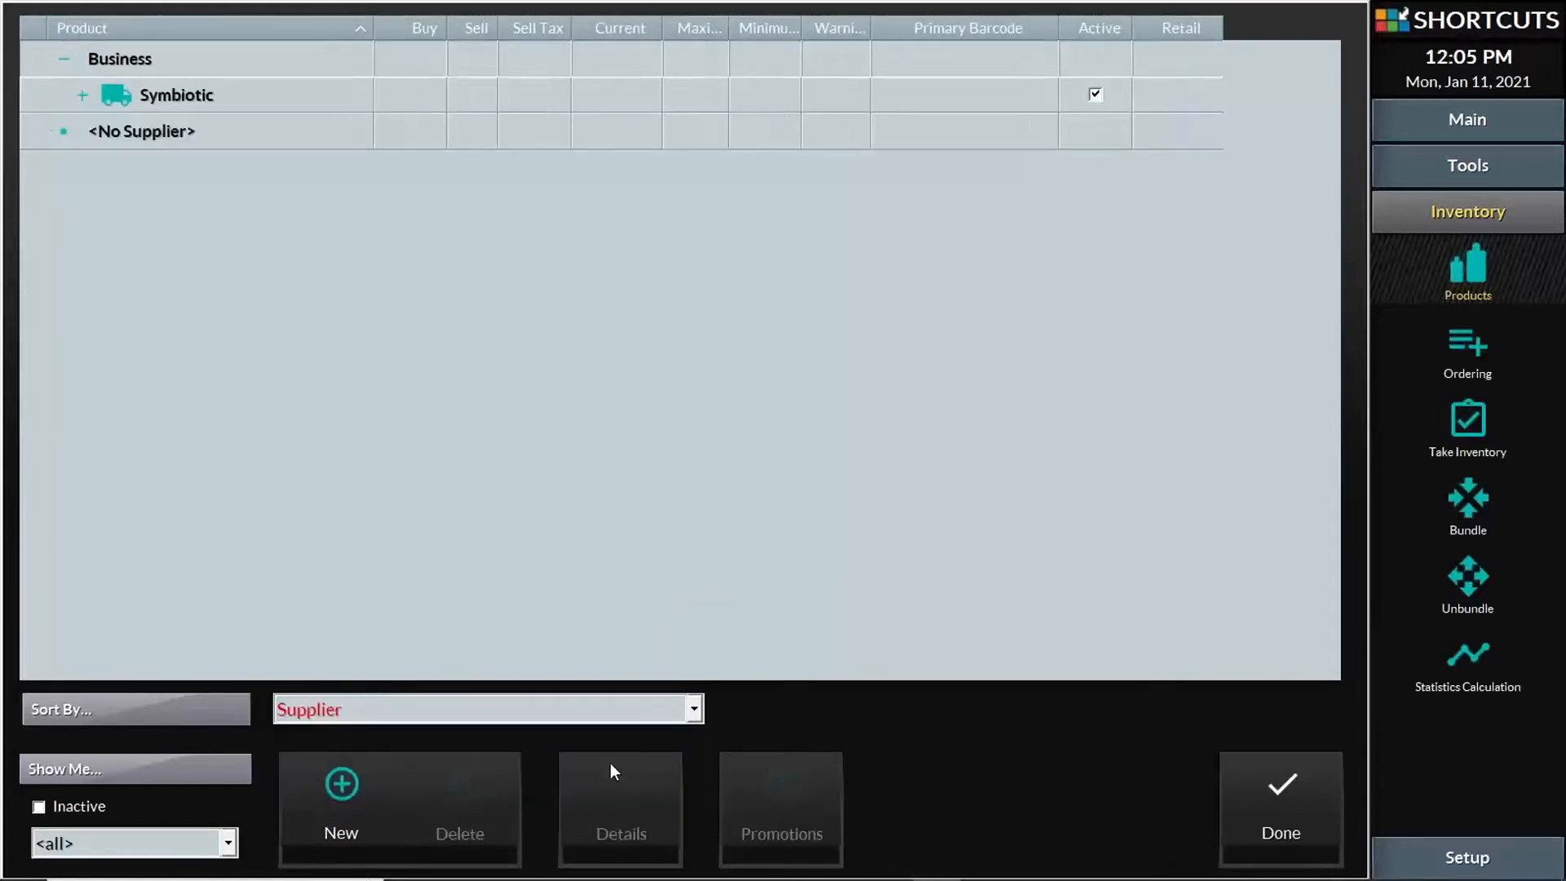
left_click(81, 97)
left_click(81, 96)
left_click(344, 786)
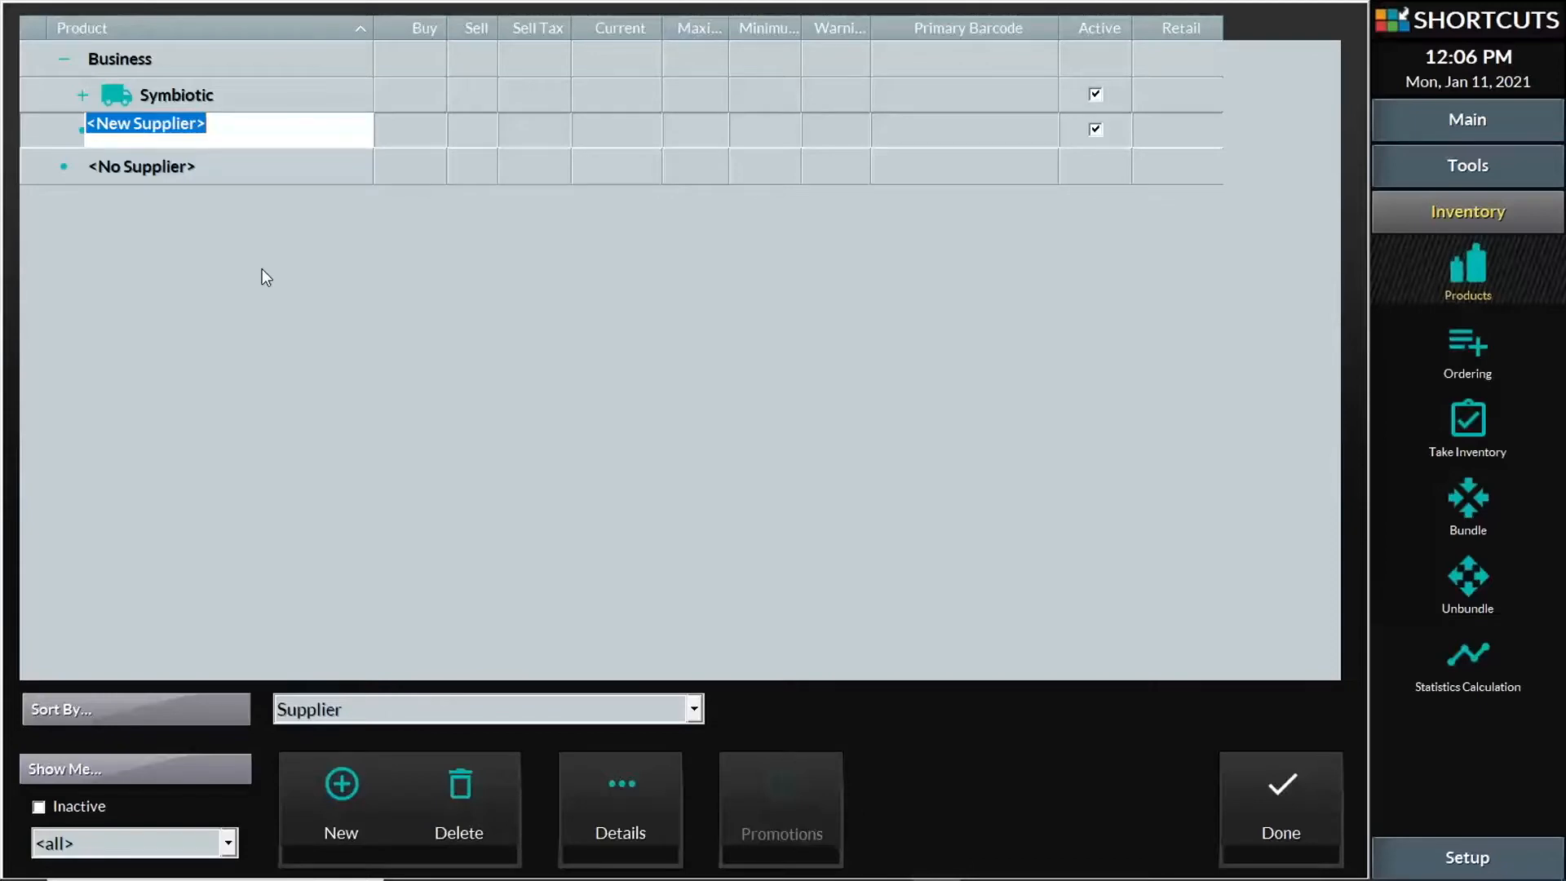
type("Cosmoprof")
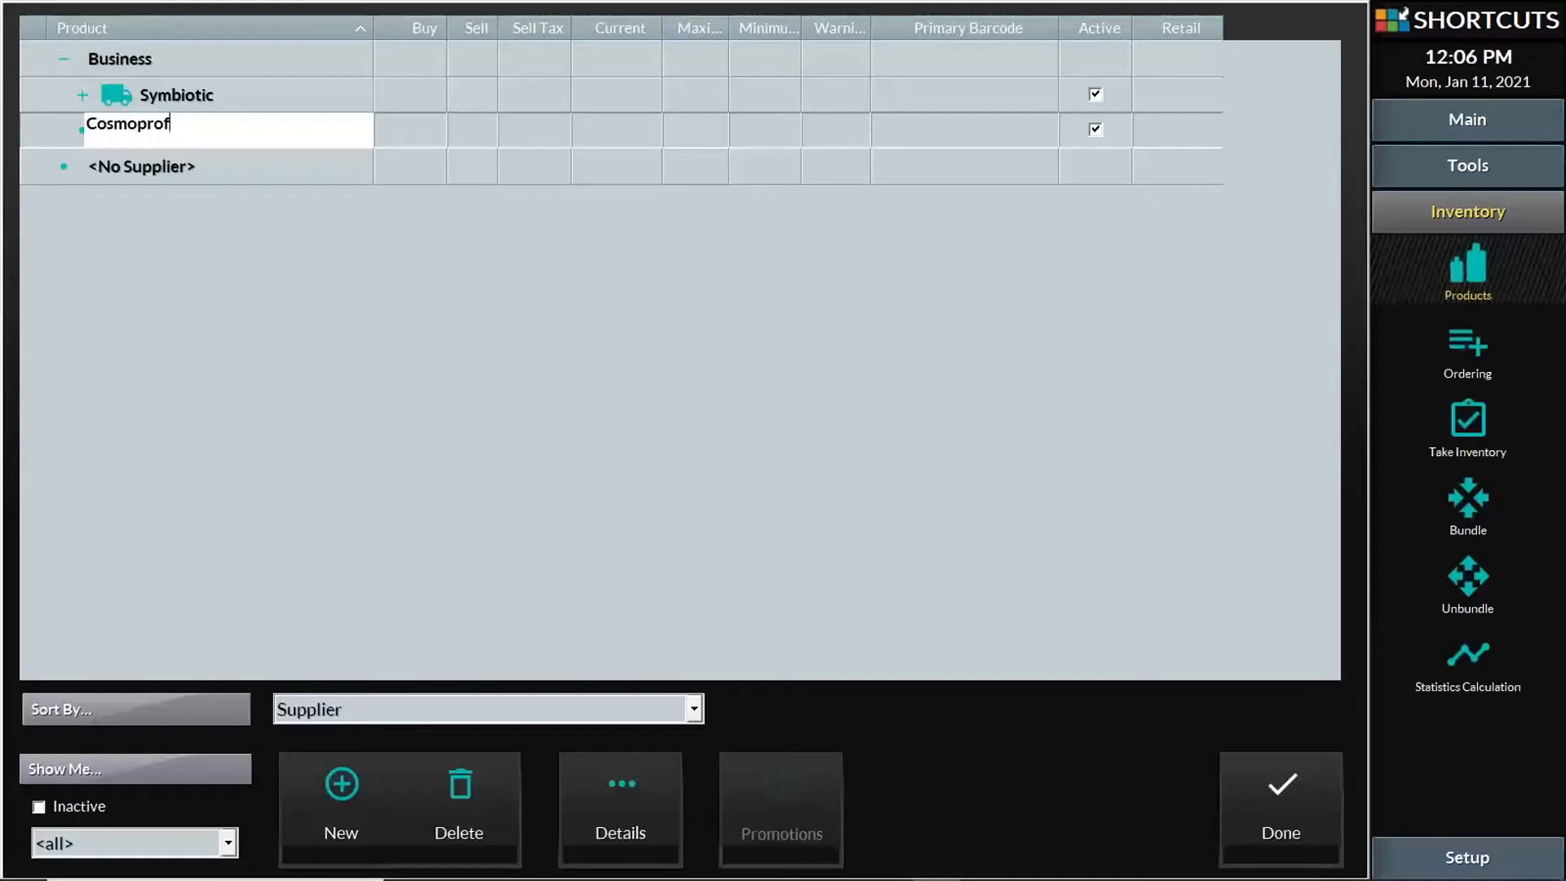
left_click(267, 219)
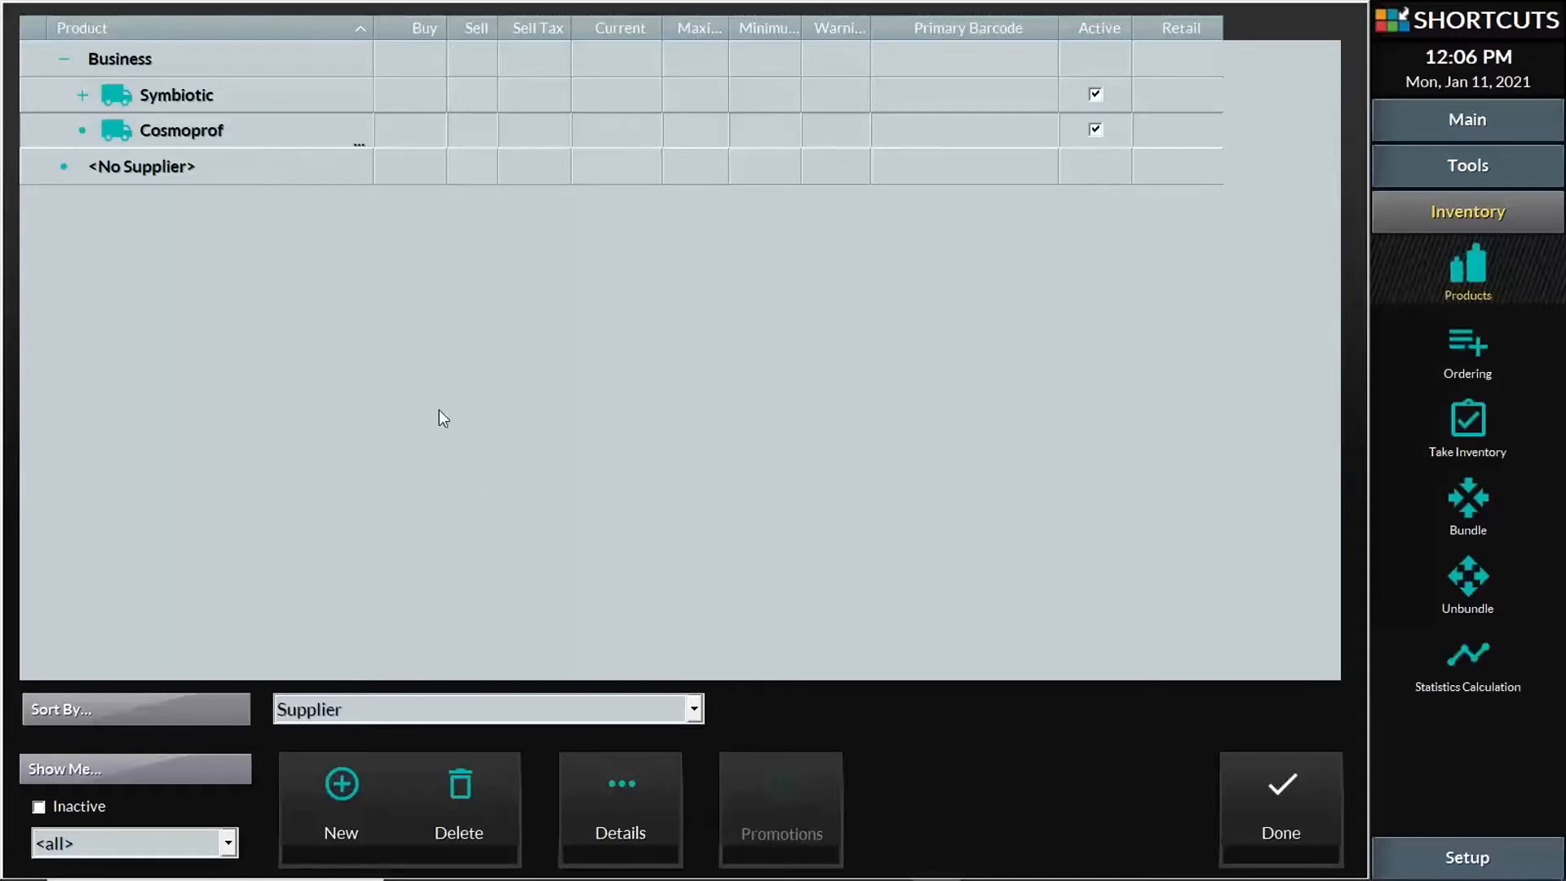
- View the Cosmoprof supplier details, including the address, ordering and rep fields, and close them
left_click(628, 817)
left_click(634, 820)
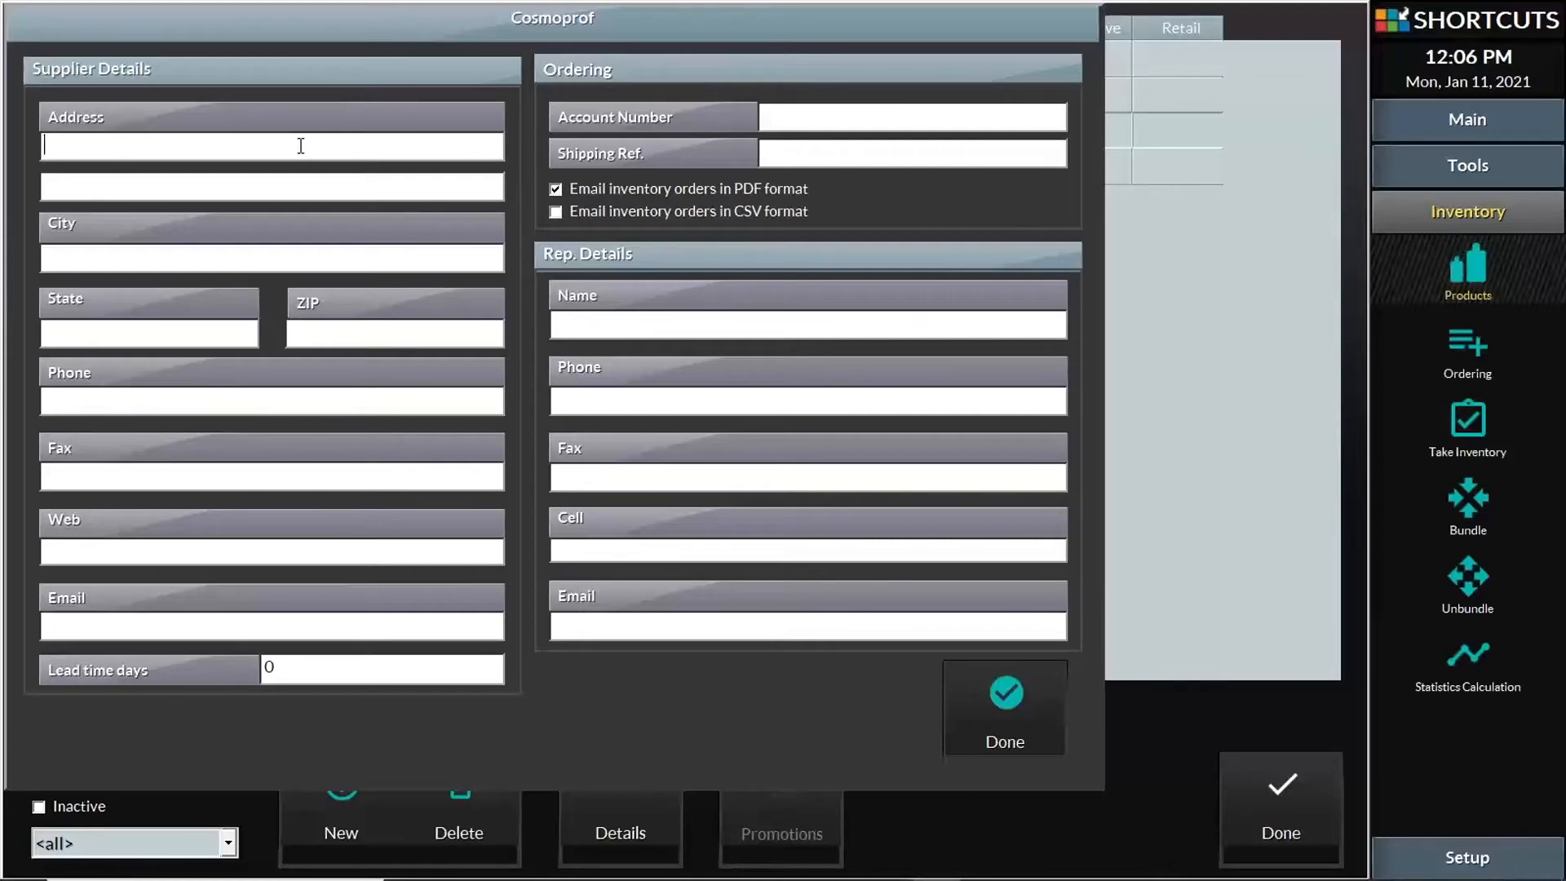
left_click(1026, 707)
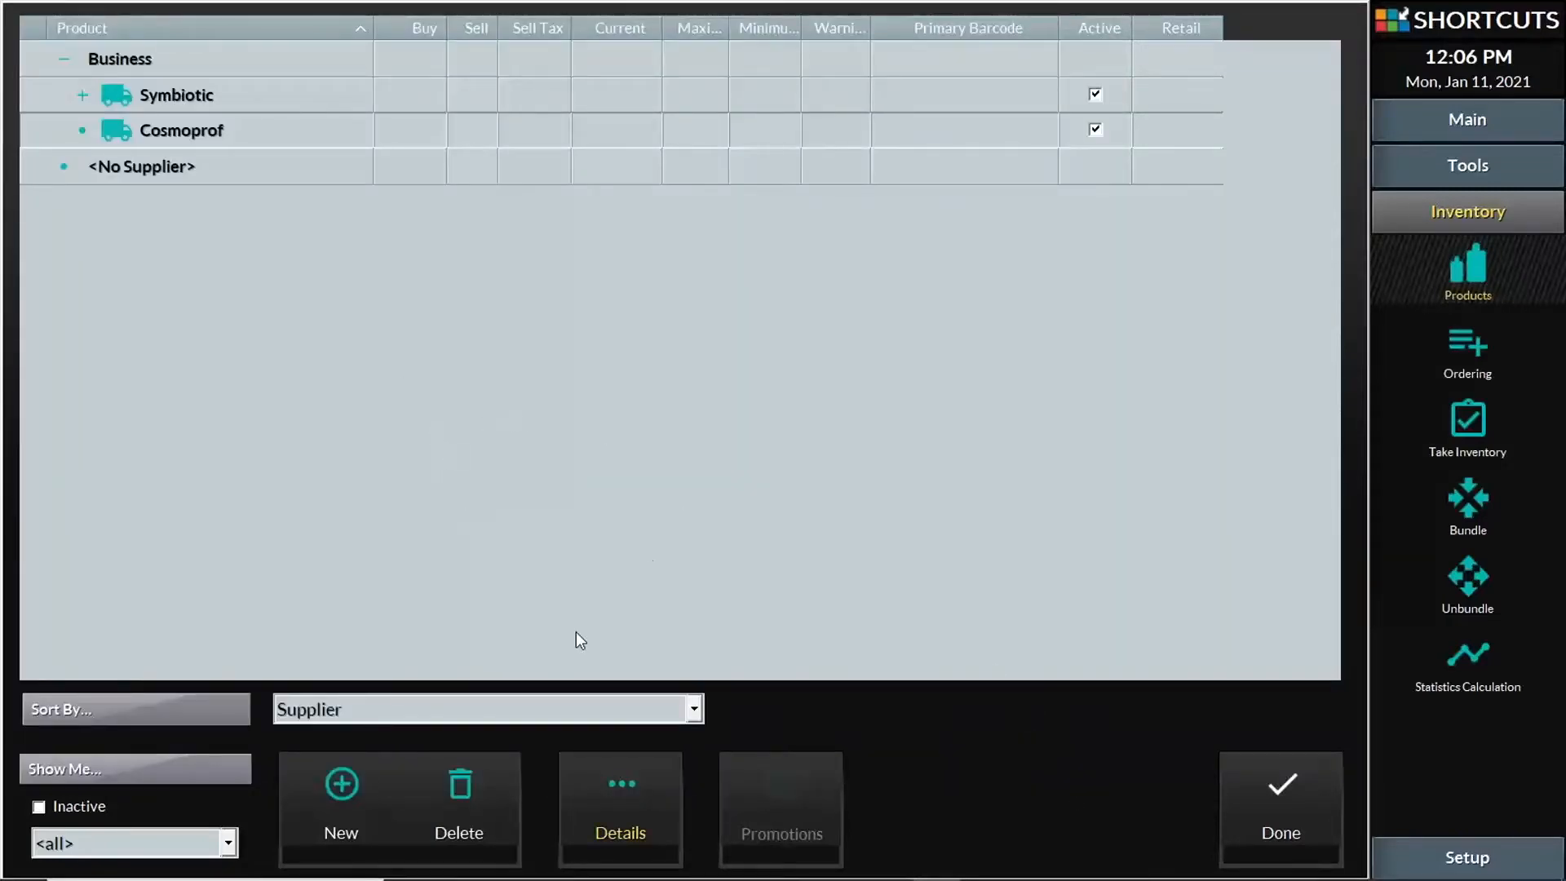
- Sort the list by Company/Line and create a company named Redken with Cosmoprof as its default supplier
left_click(634, 703)
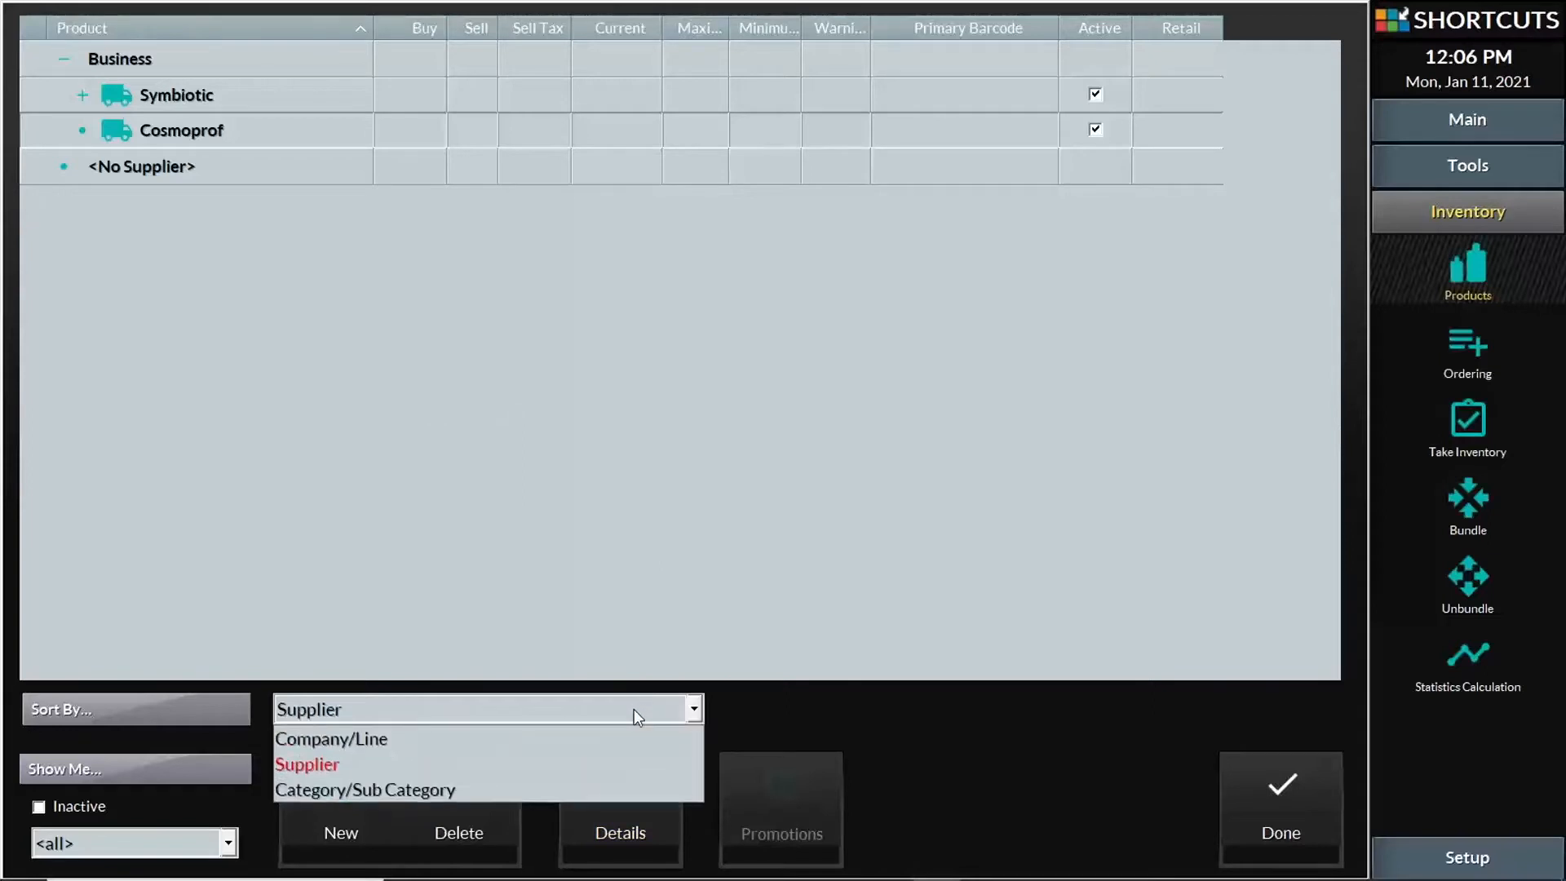
left_click(557, 743)
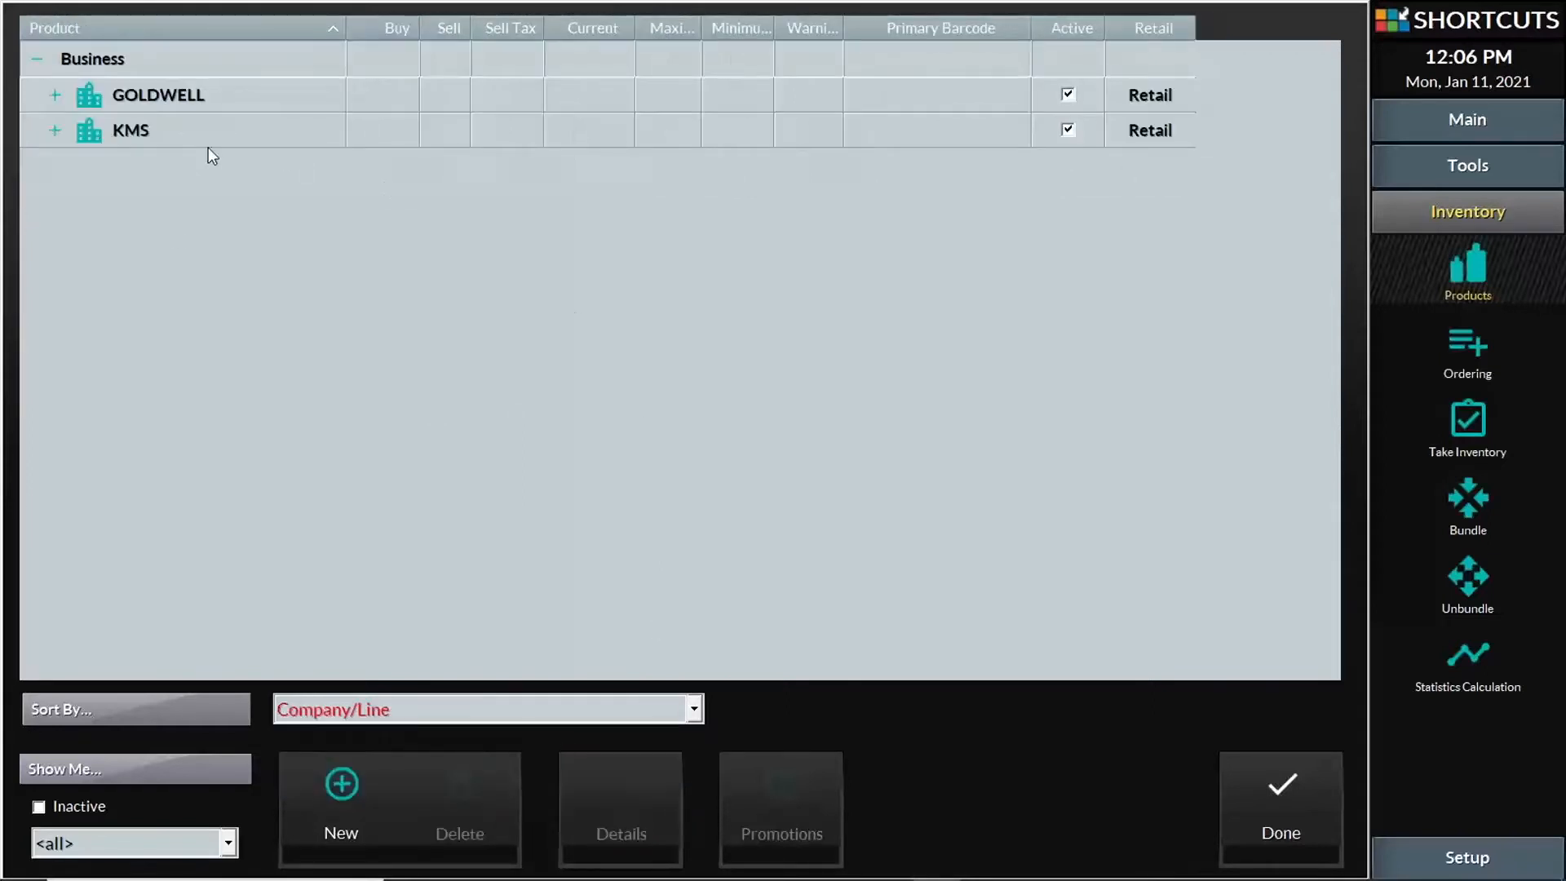
left_click(168, 64)
left_click(346, 786)
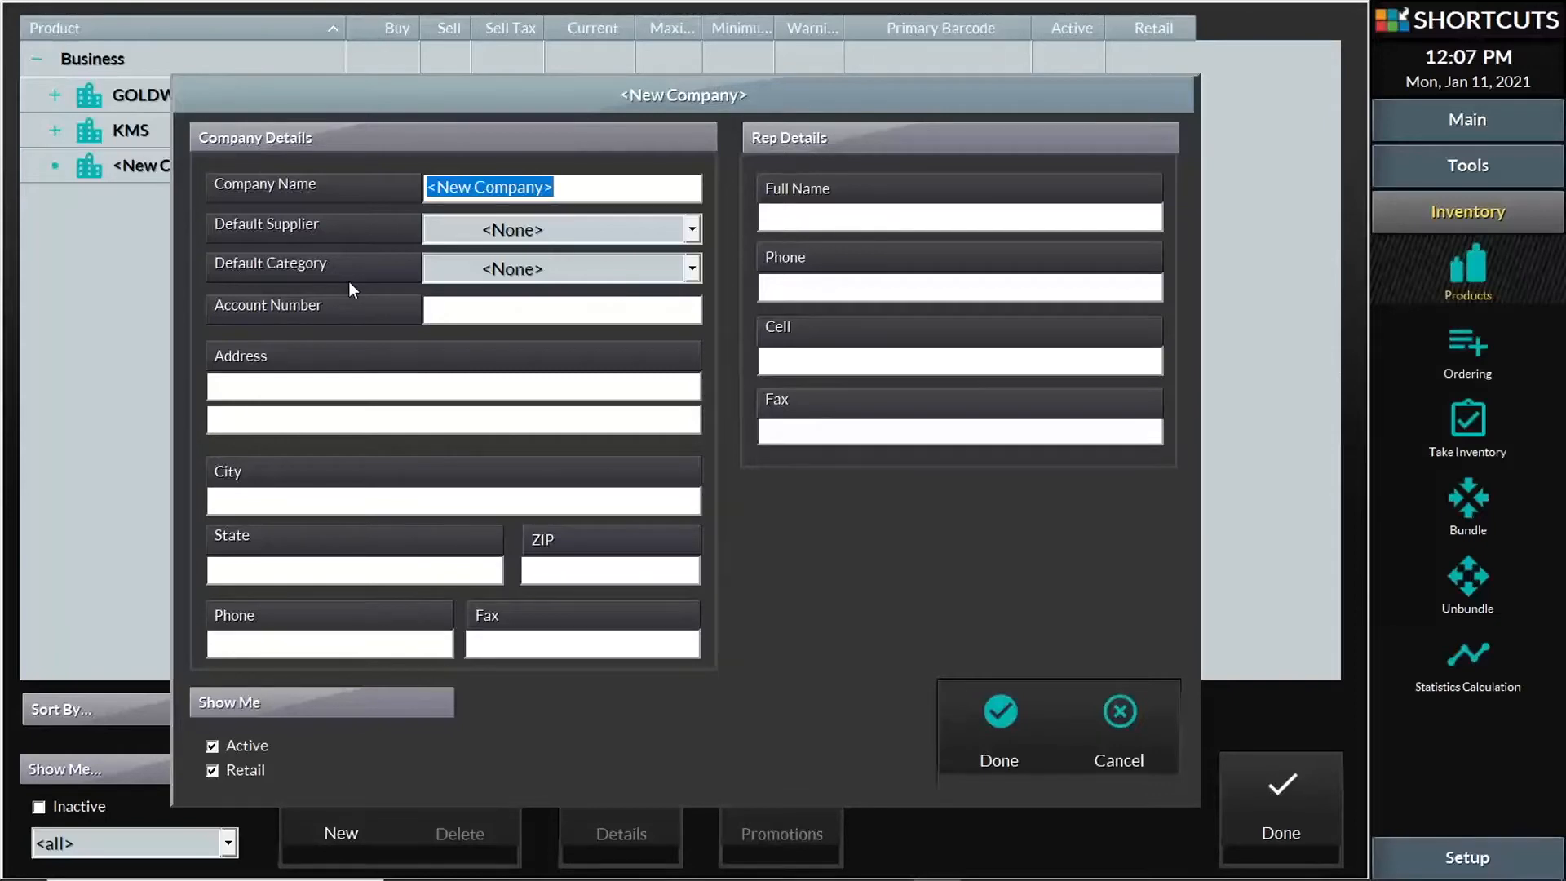
type("Redken")
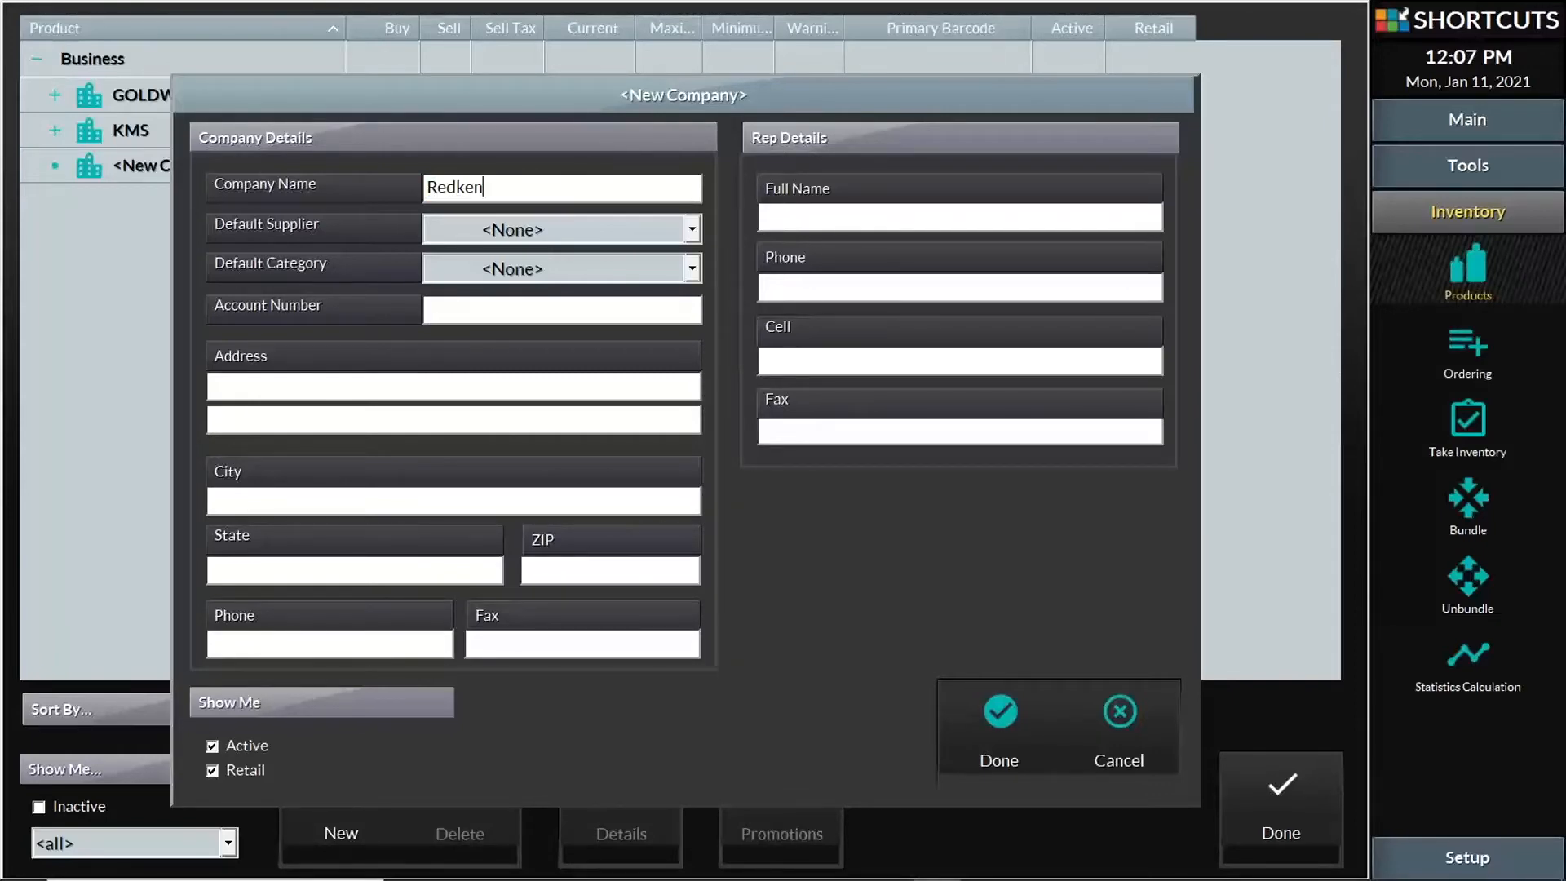
left_click(653, 236)
left_click(652, 236)
left_click(652, 236)
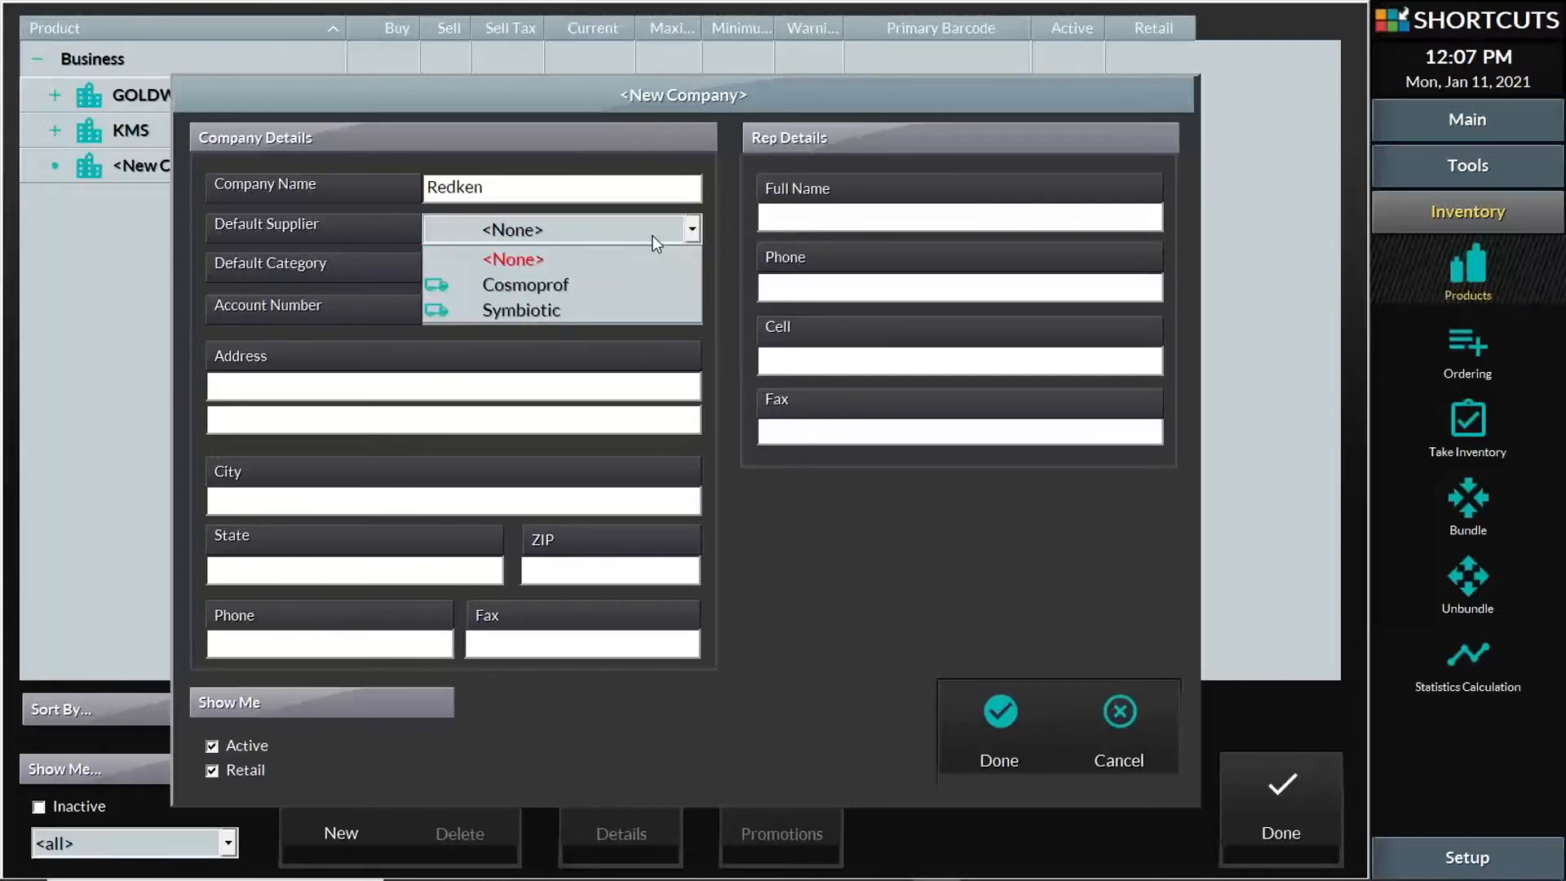
left_click(562, 287)
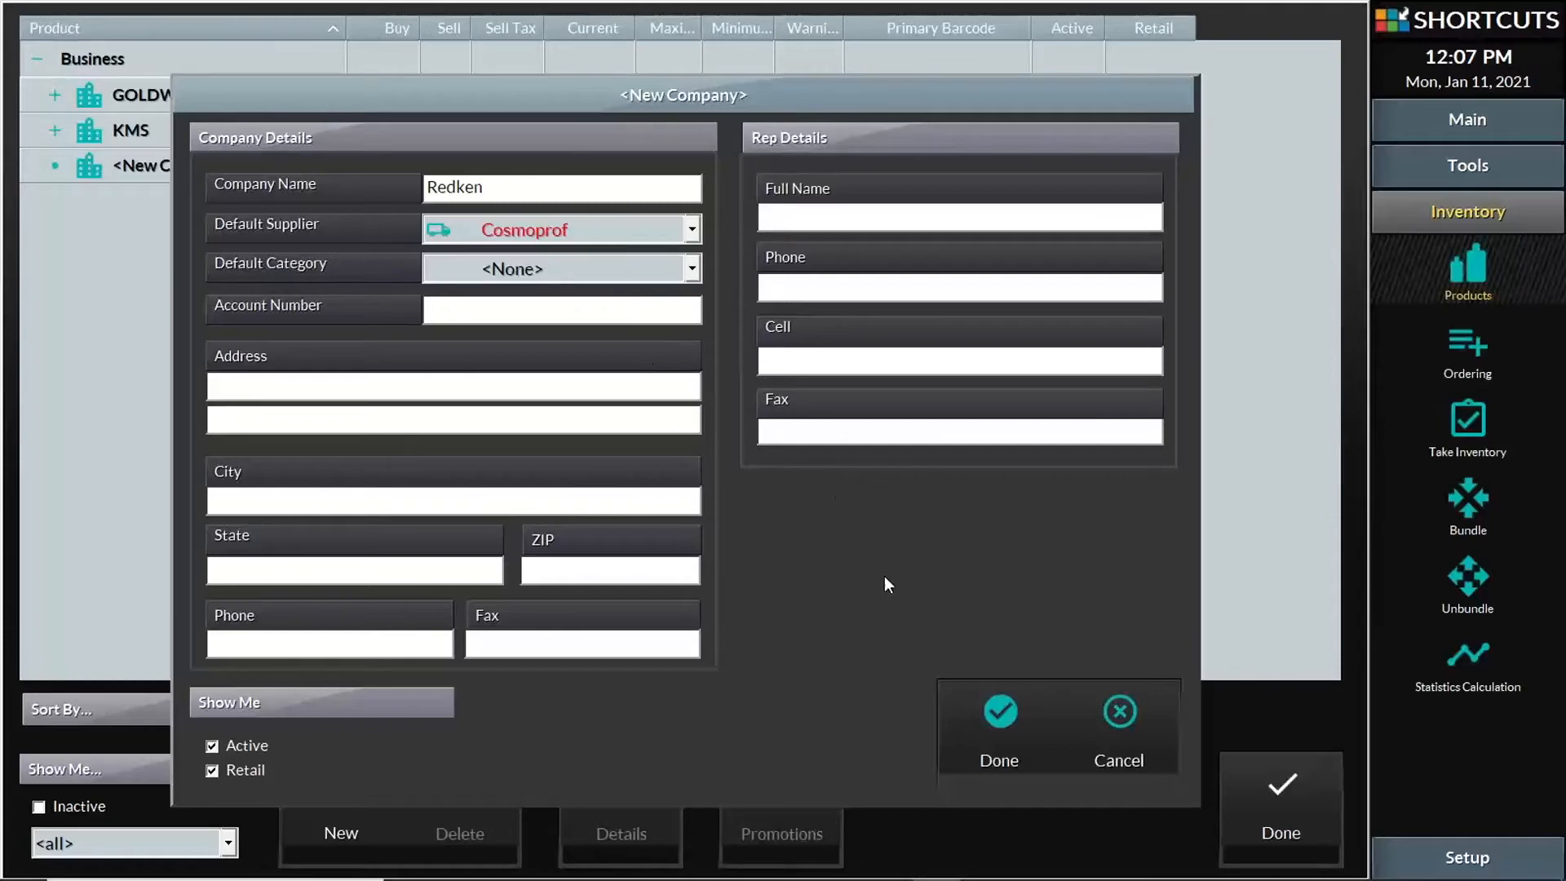
left_click(999, 706)
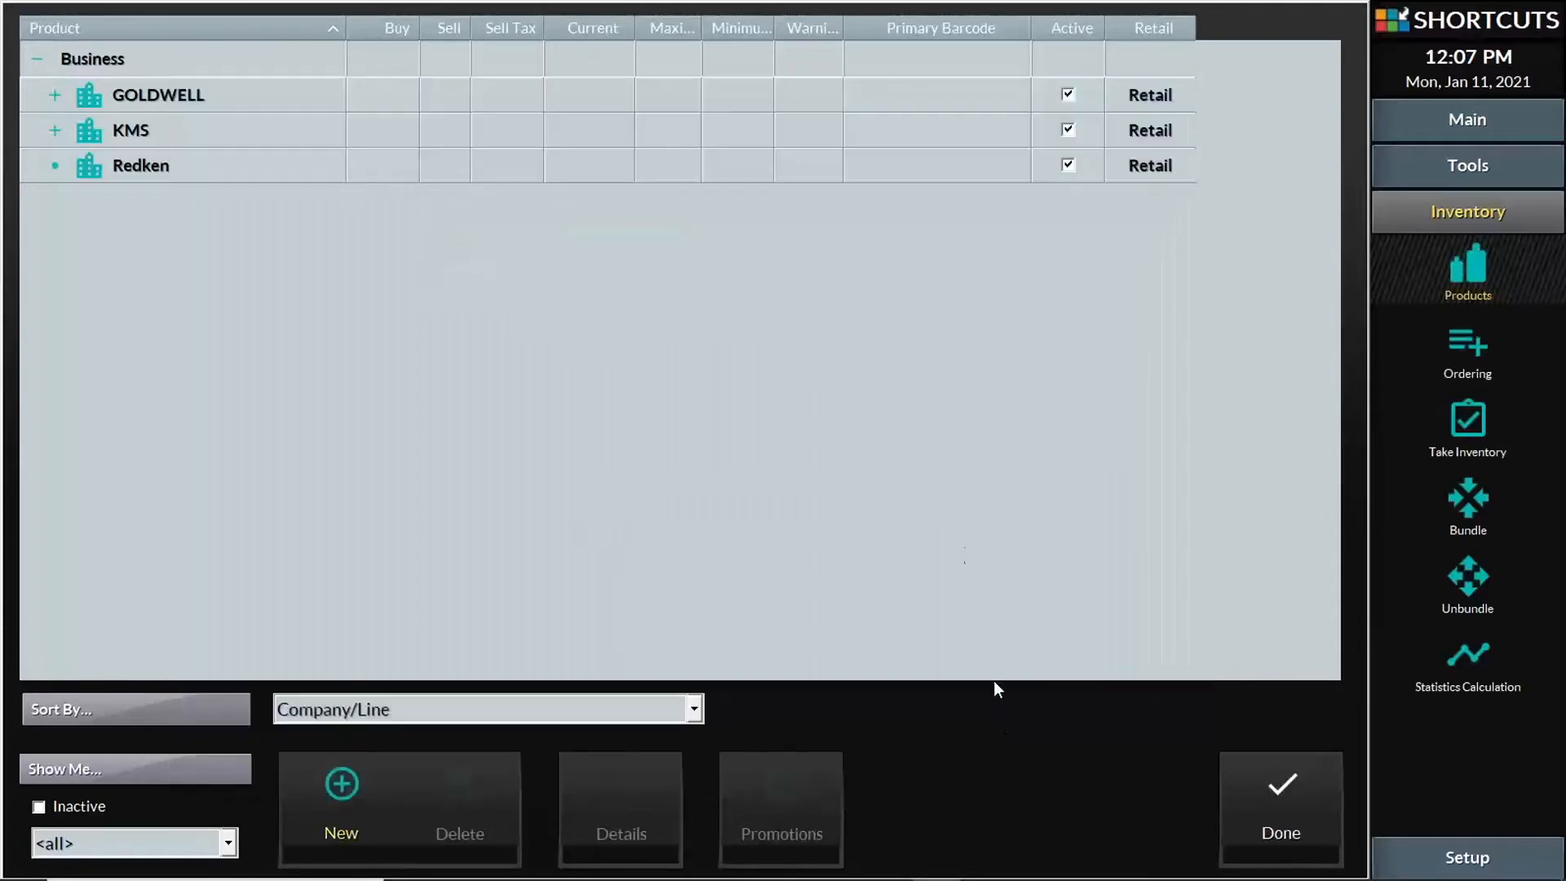
- Review the Redken company details and close them
left_click(209, 171)
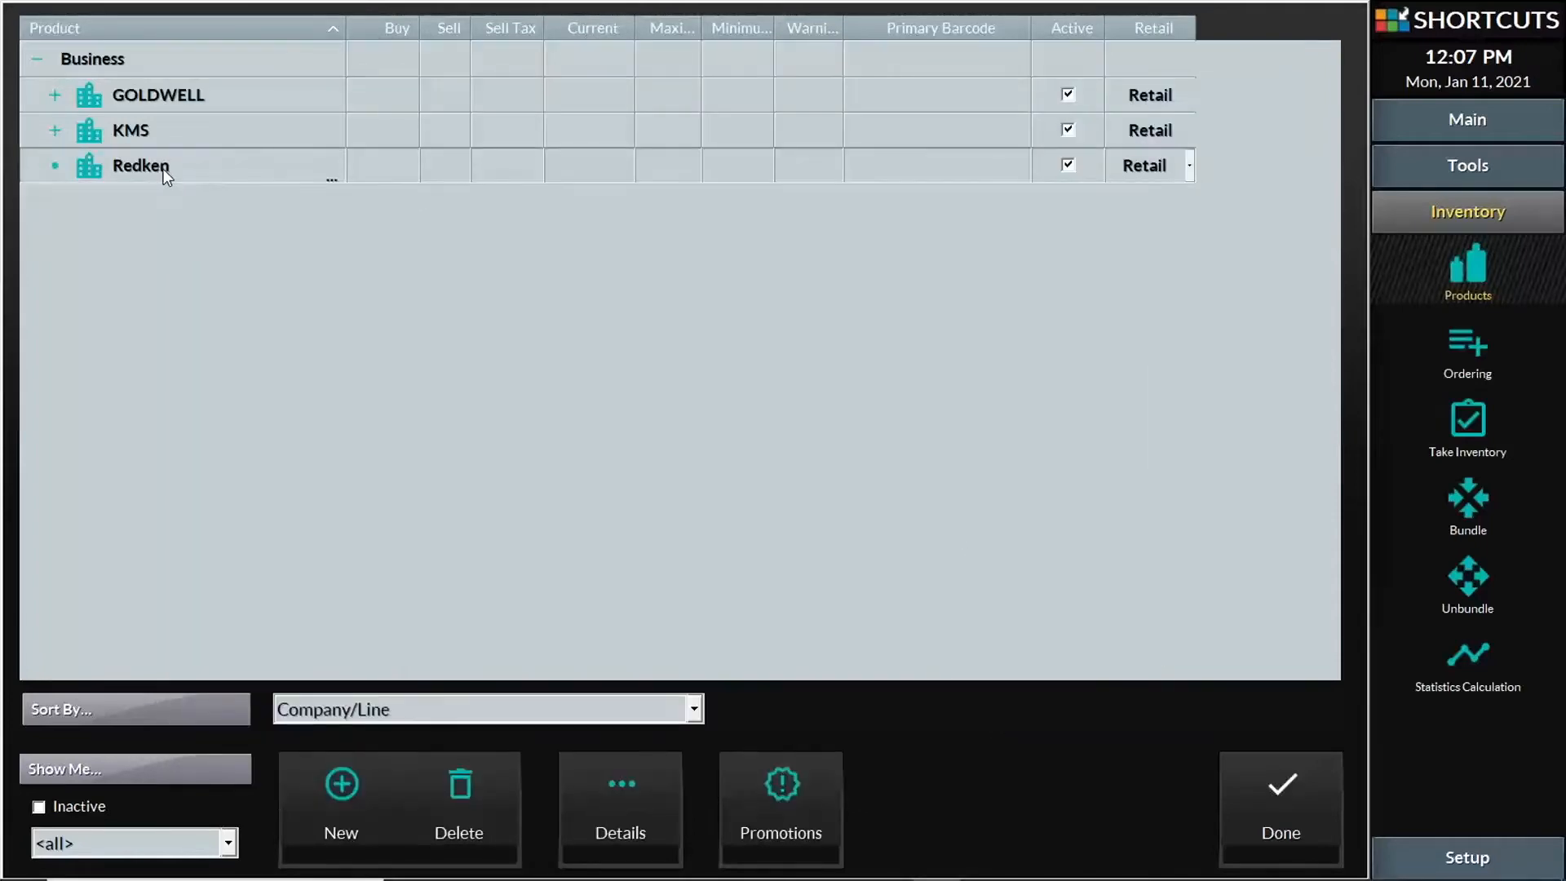
left_click(624, 809)
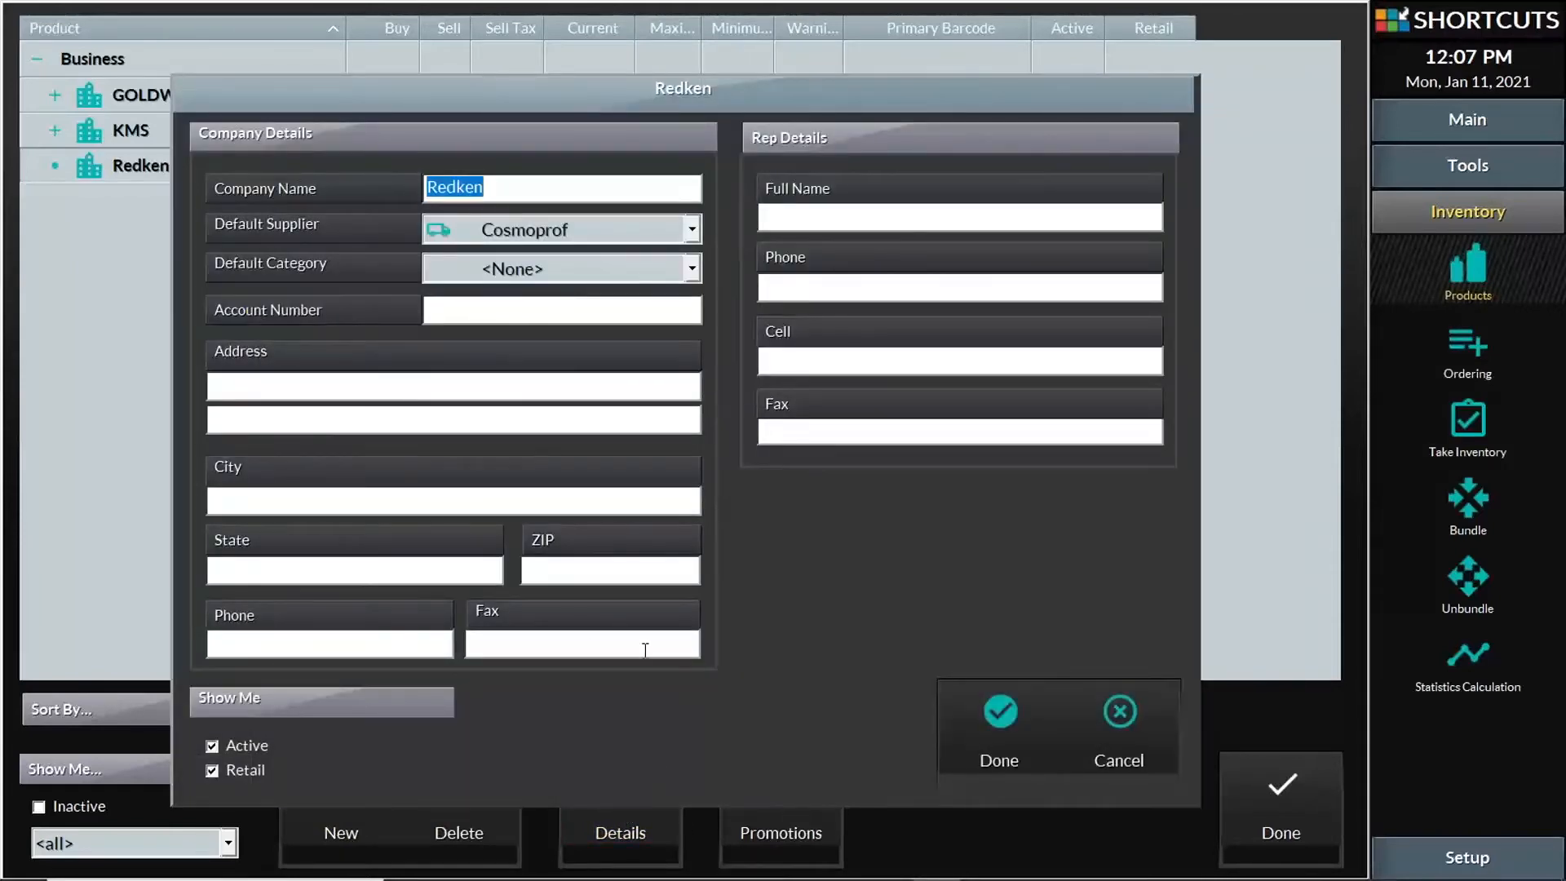
left_click(1136, 728)
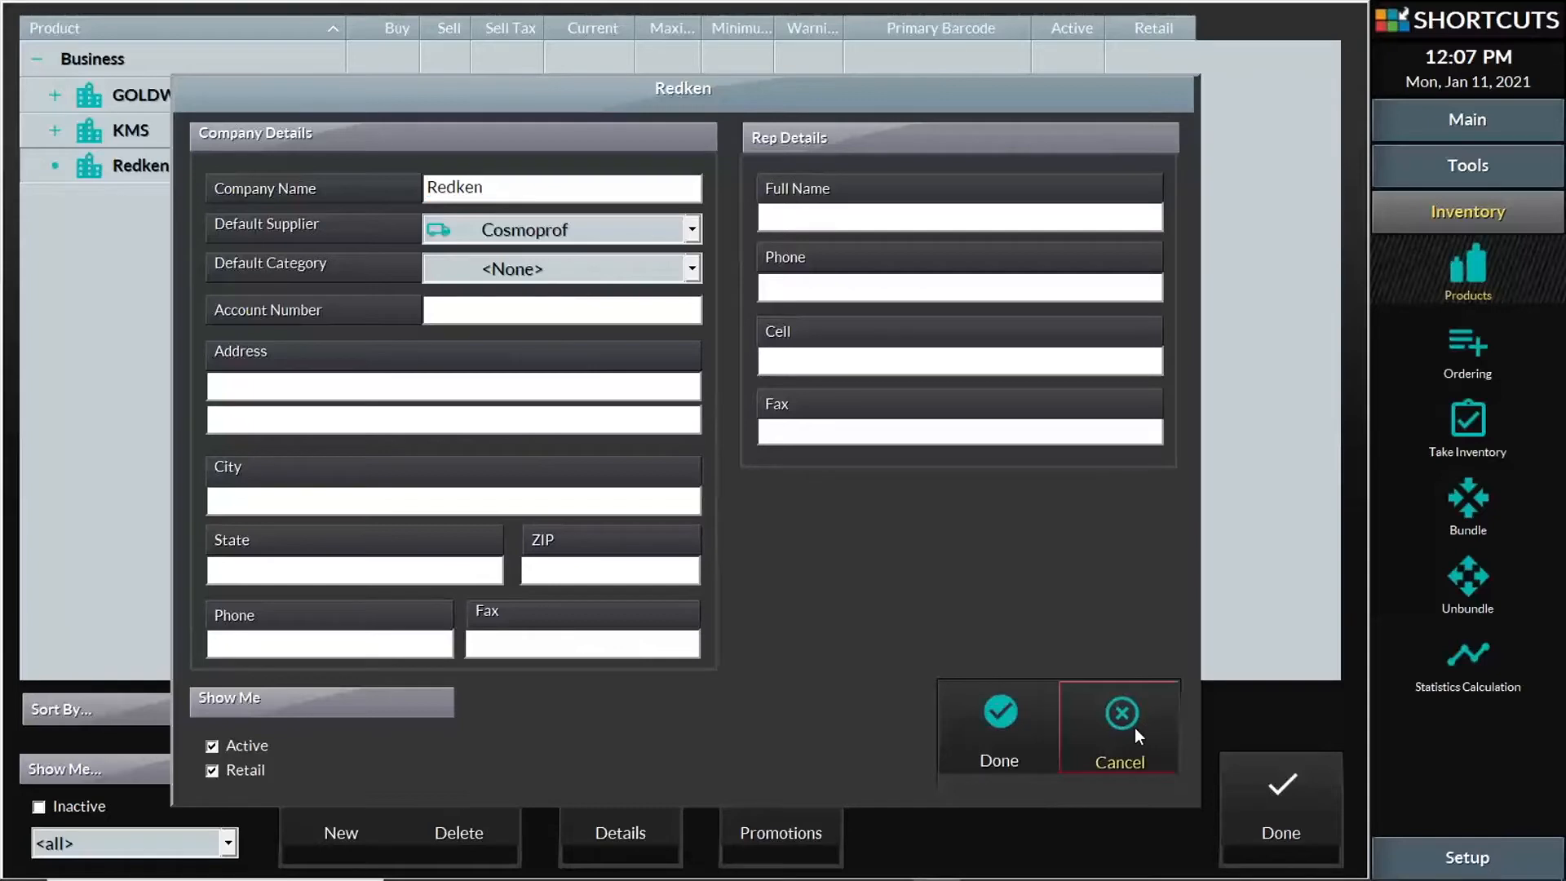
left_click(1001, 732)
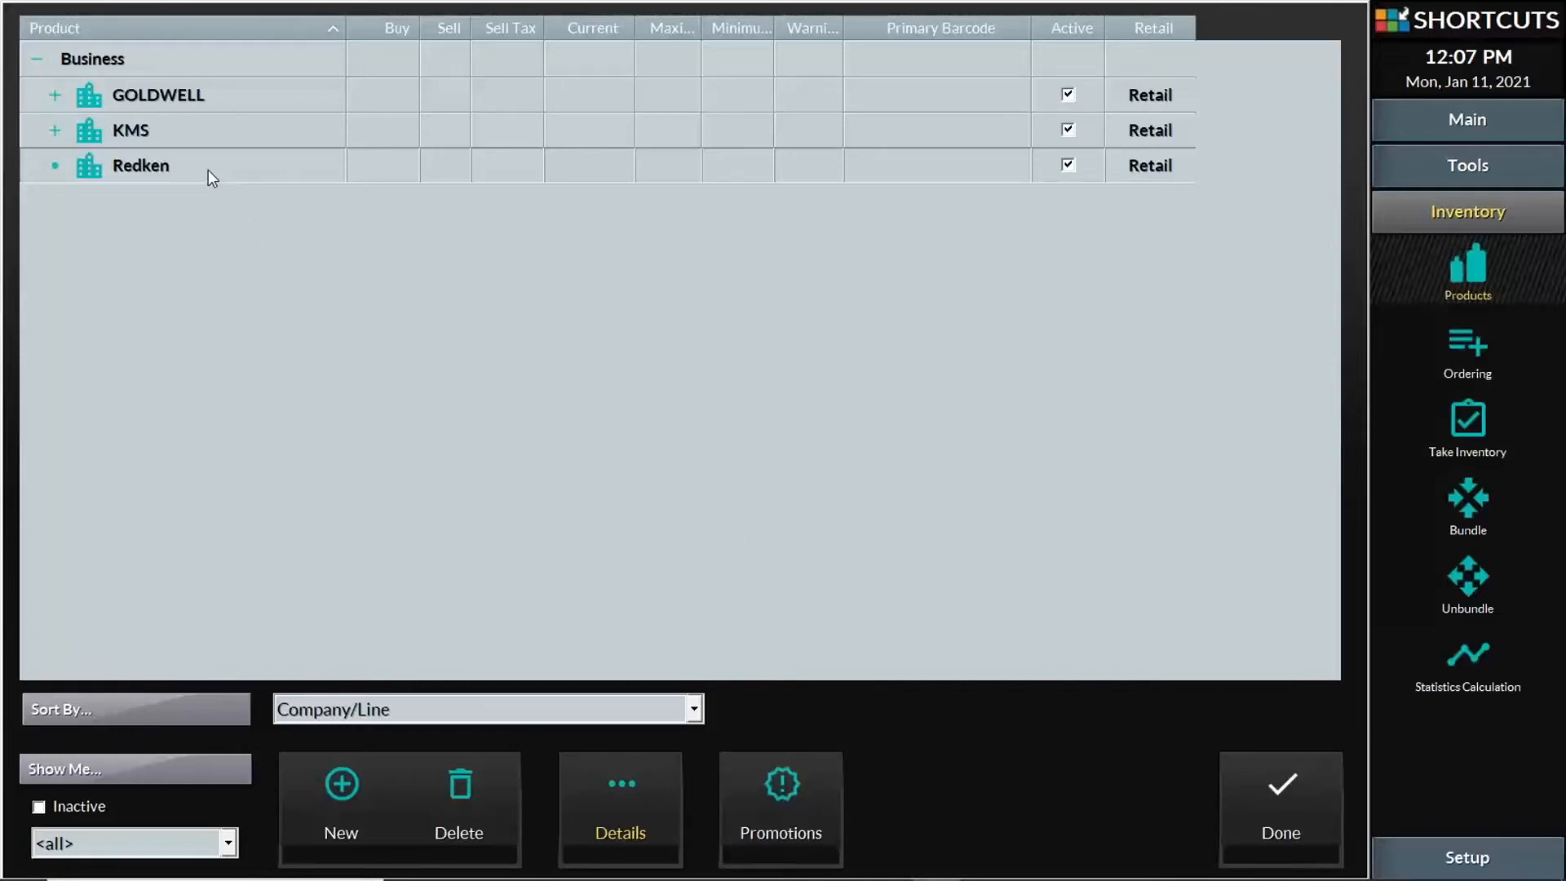
- Add a line named Color under Redken and a new product named 1.0 inside that line
left_click(355, 801)
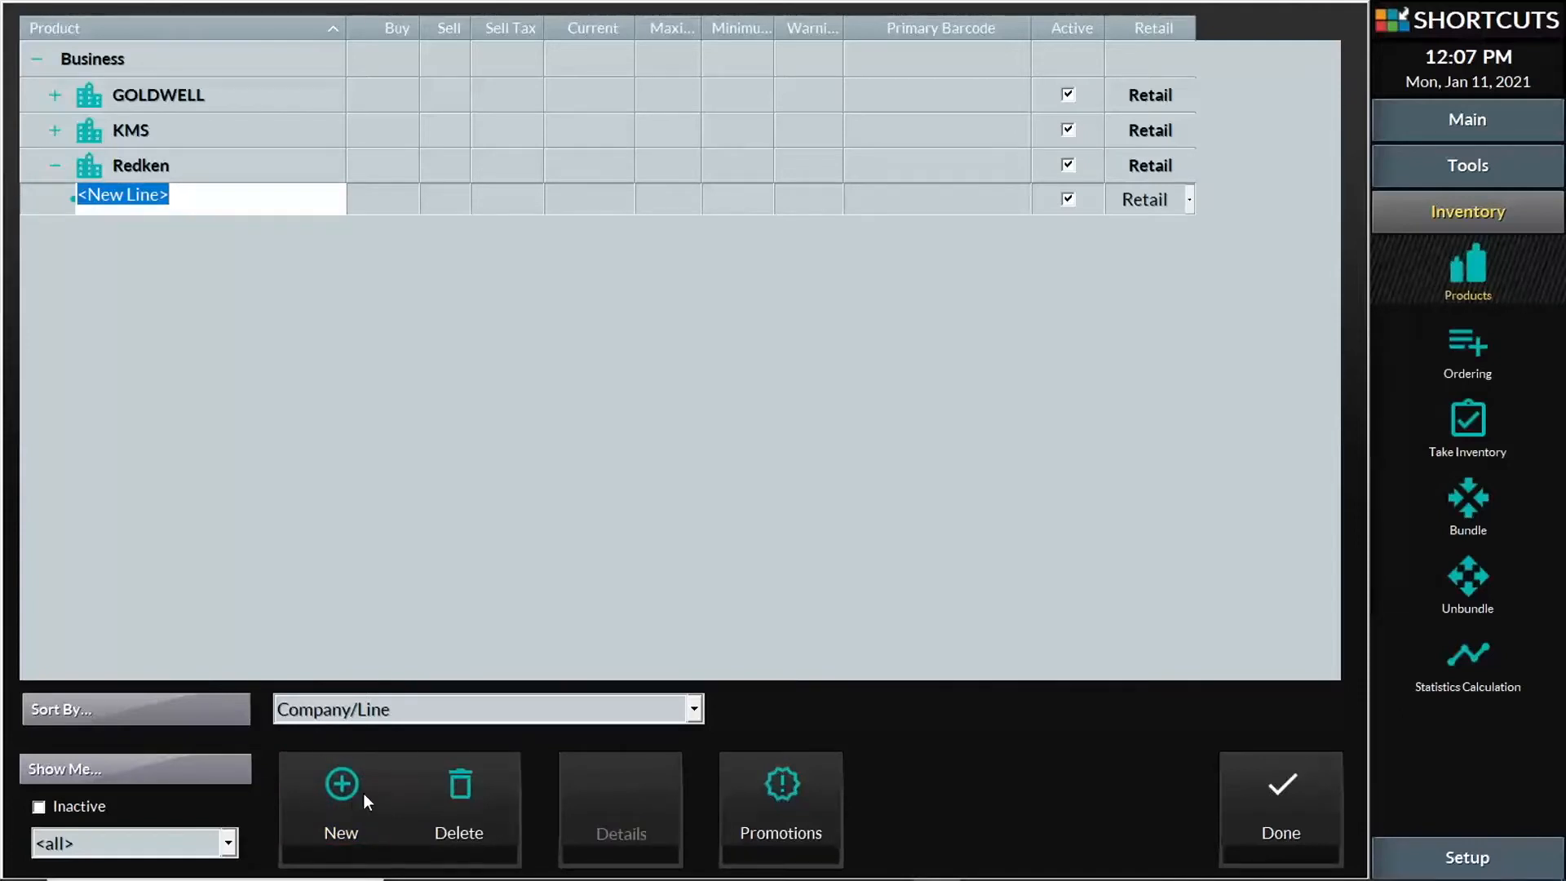
type("Color")
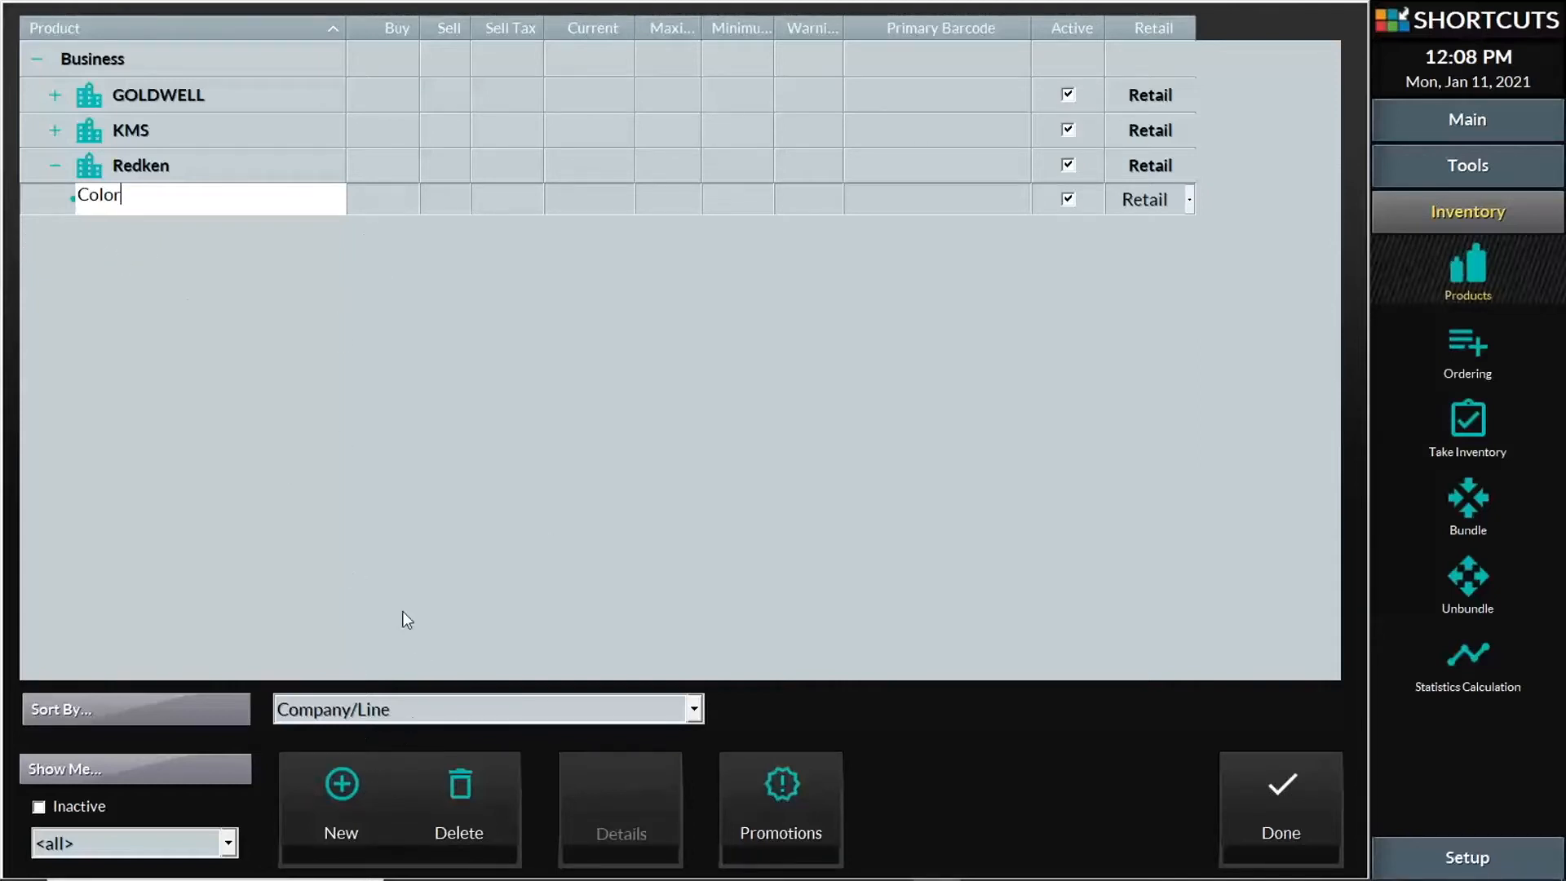
left_click(346, 770)
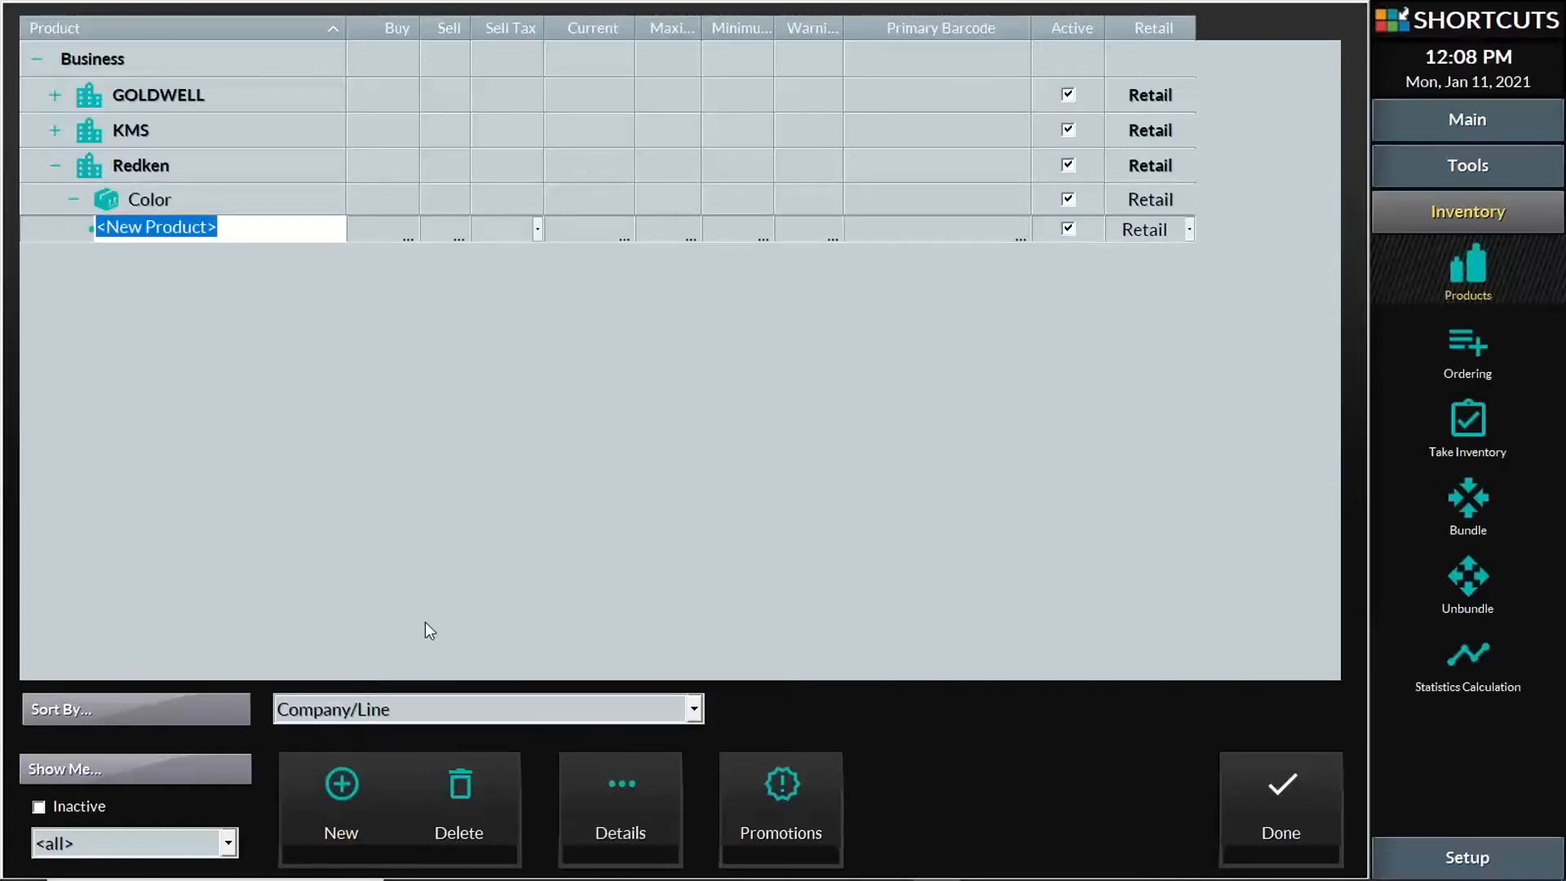
type("1.0")
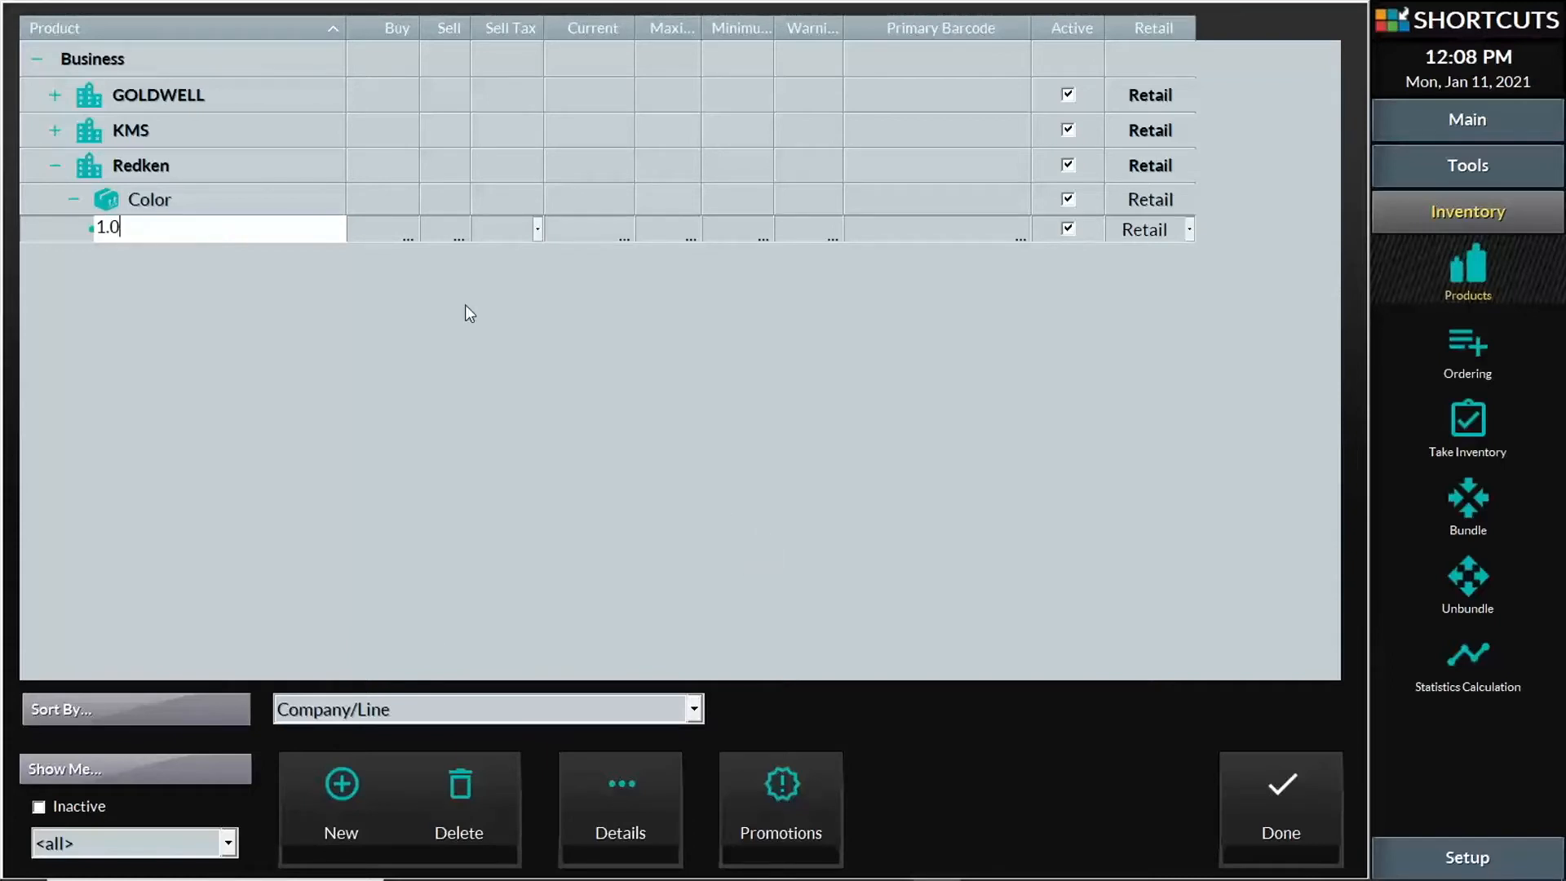
- Set the buy price of product 1.0 to 20
left_click(389, 229)
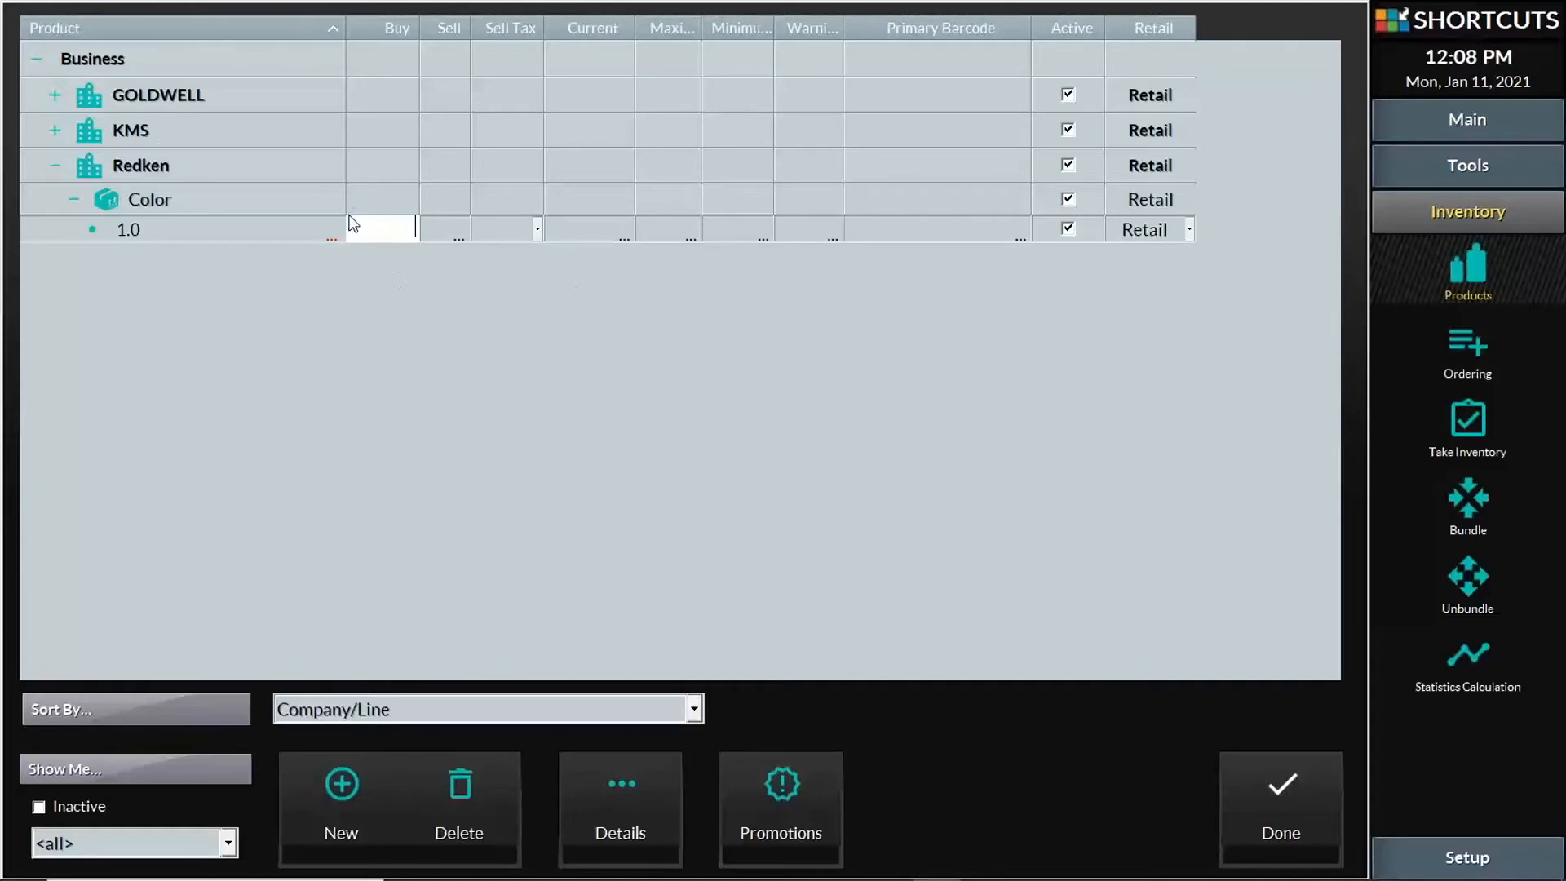
left_click(441, 236)
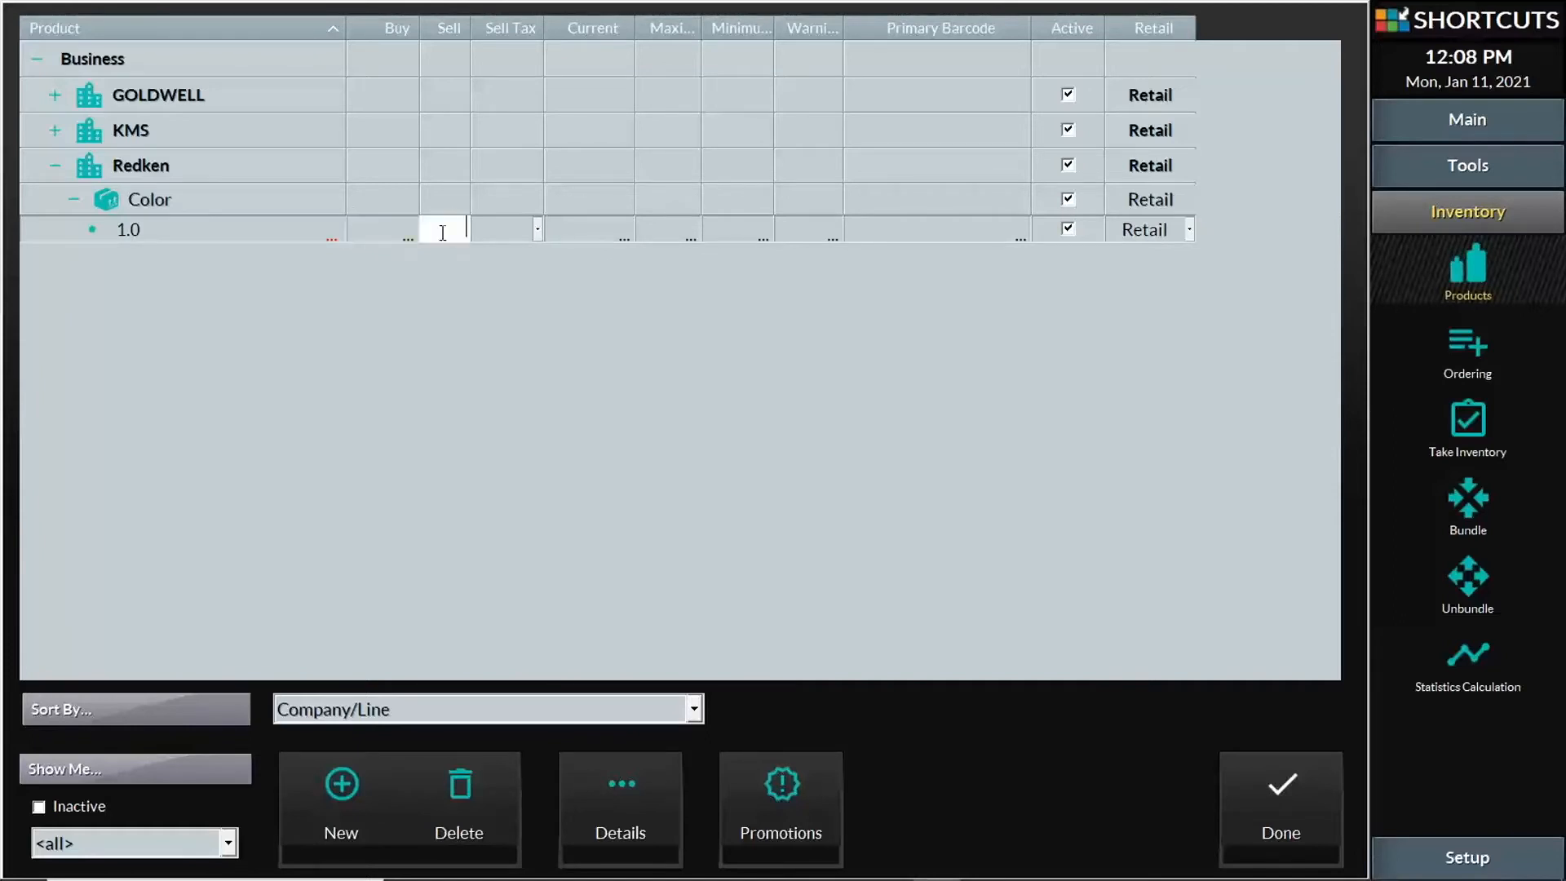
left_click(399, 232)
type("20")
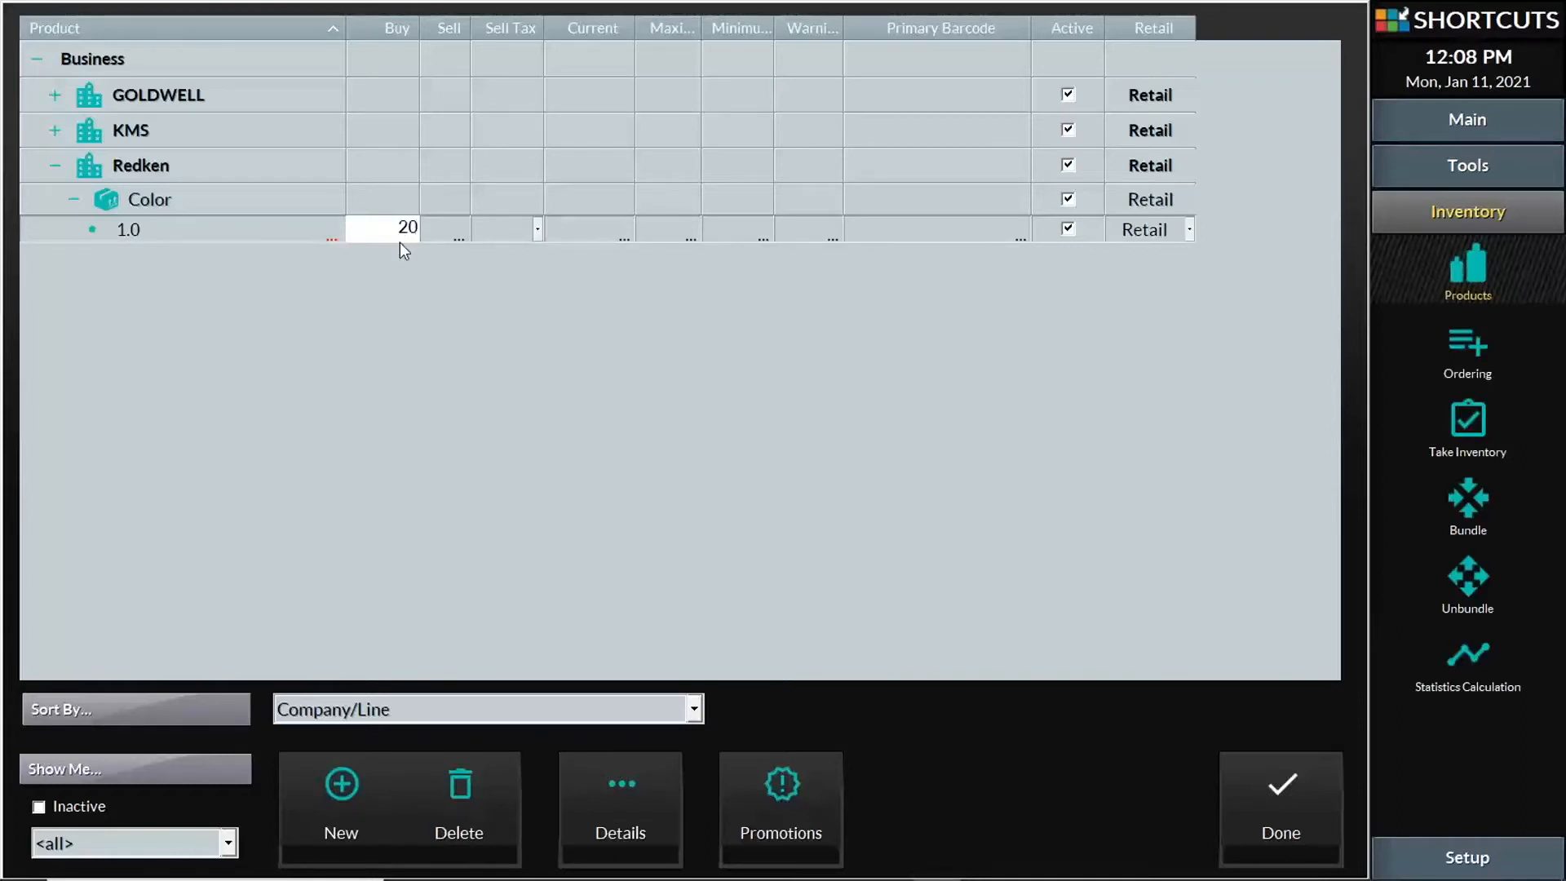
- Widen the stock level columns and set product 1.0's current level to 8 and maximum level to 10
left_click(596, 236)
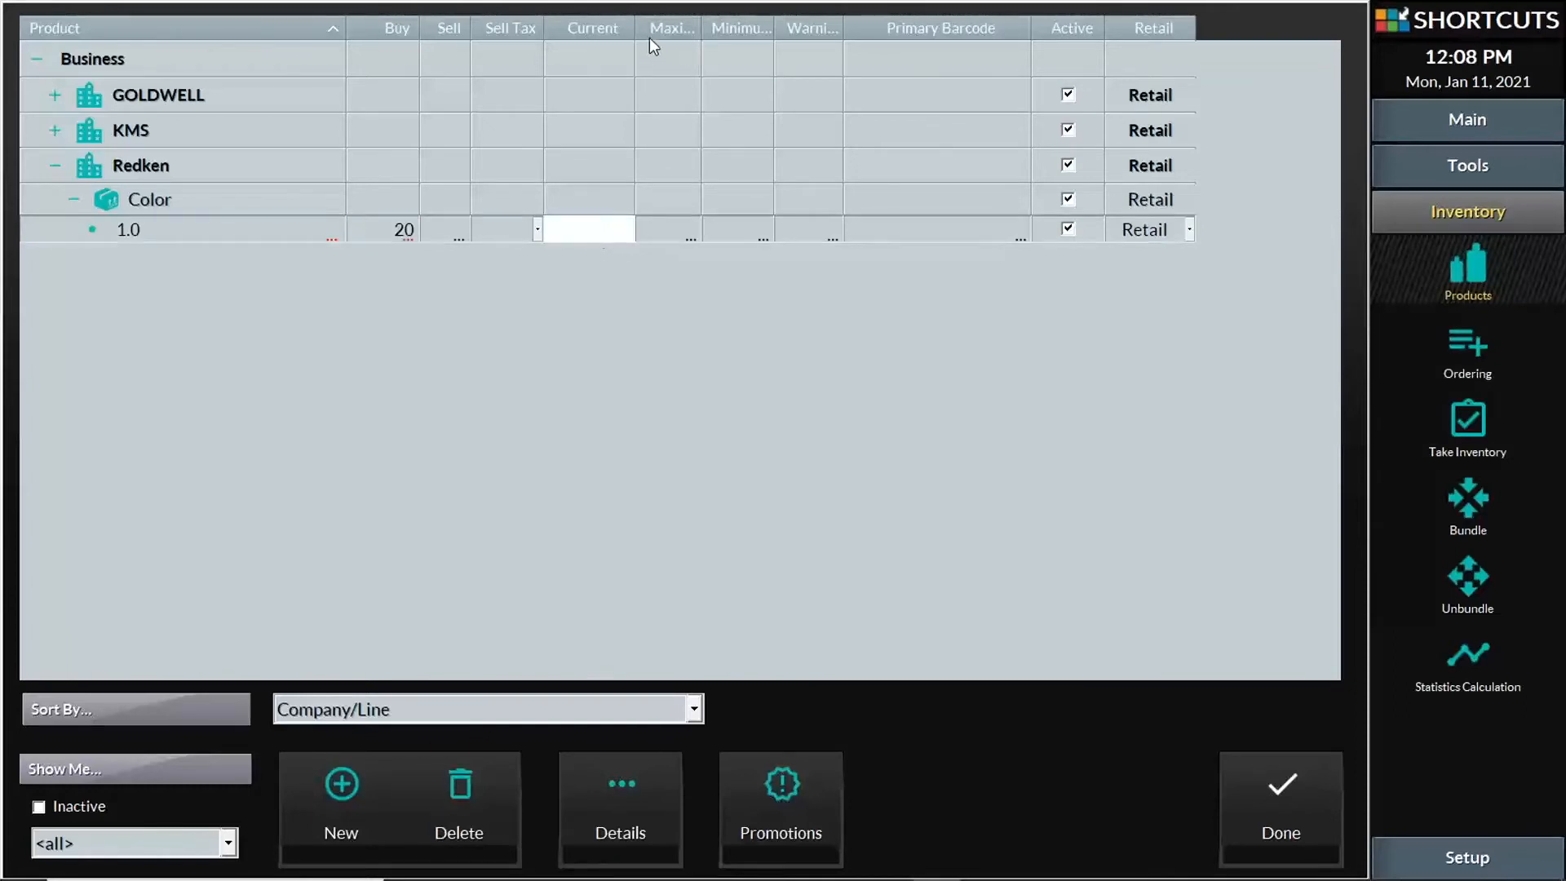
left_click_drag(636, 33, 906, 29)
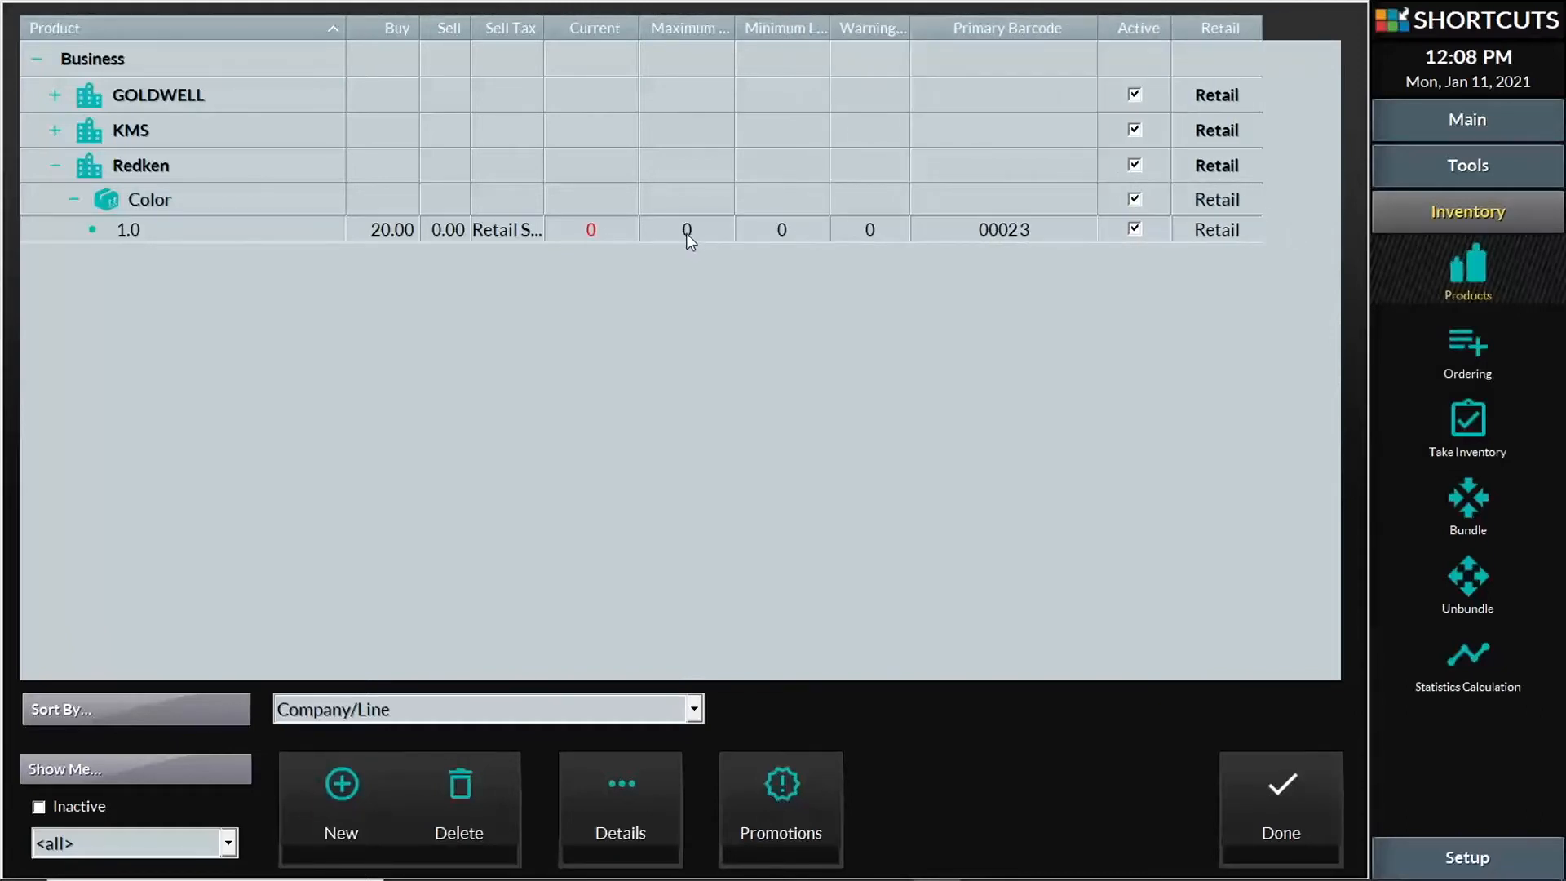
left_click(596, 230)
type("8")
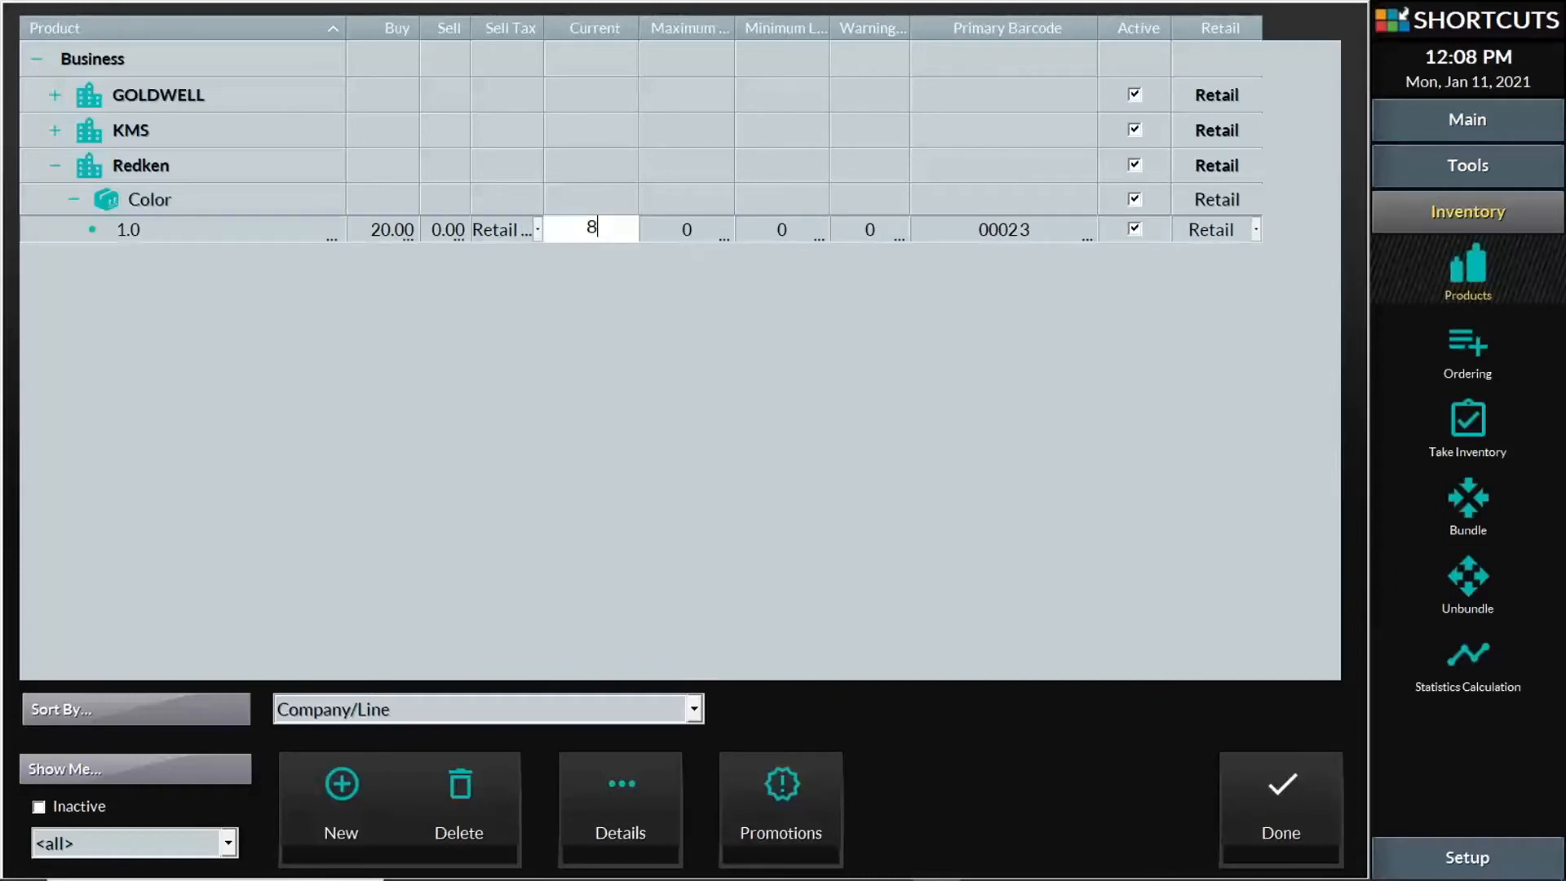
left_click(690, 229)
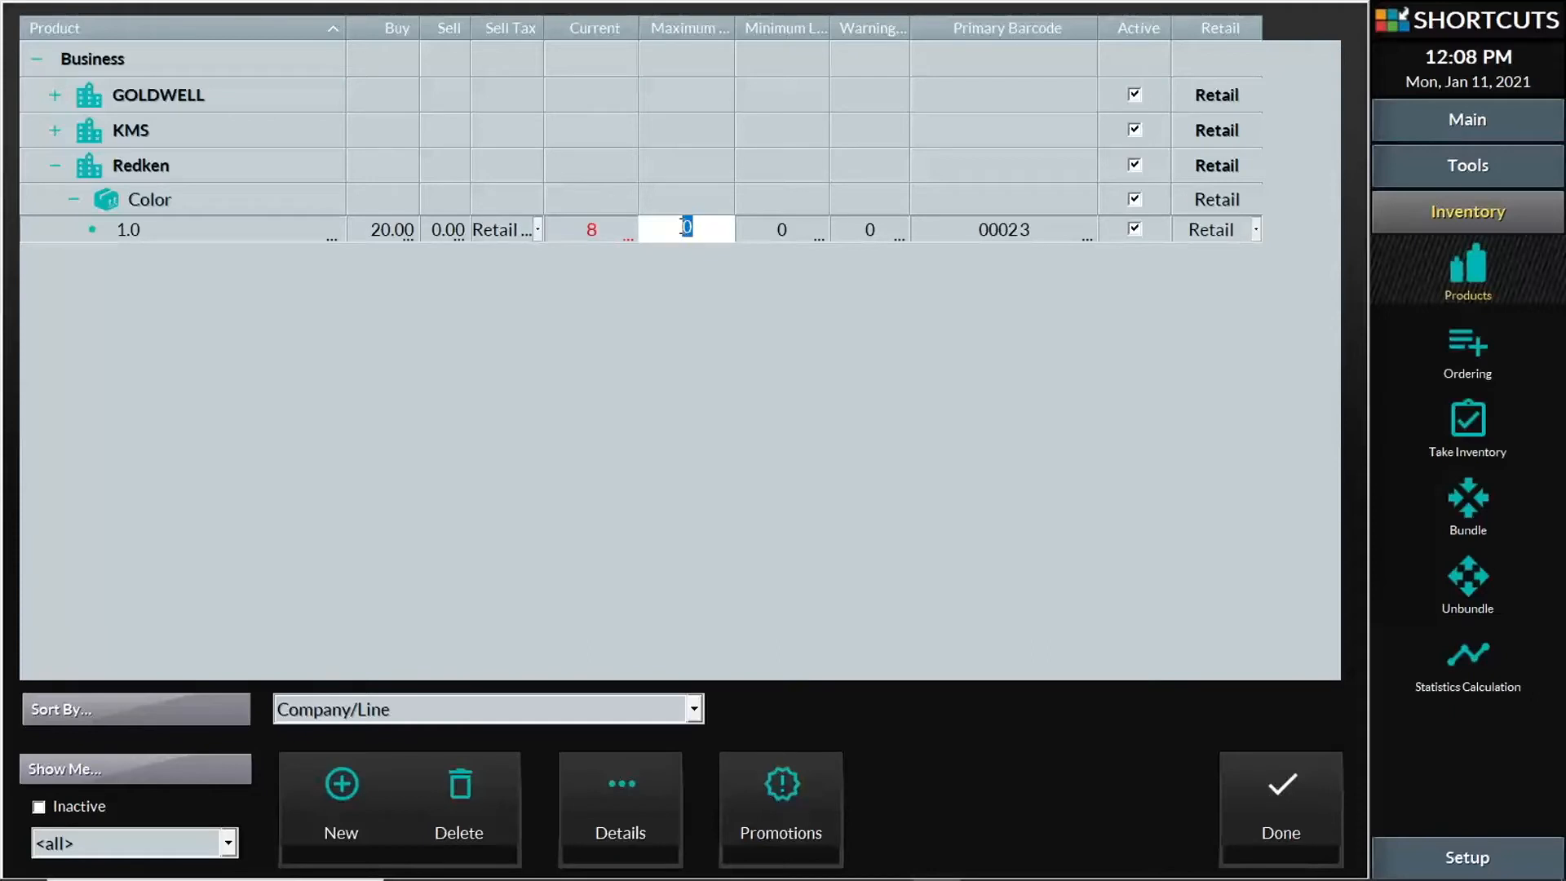
type("10")
- Set product 1.0's minimum level to 3 and its warning level to 2
left_click(784, 227)
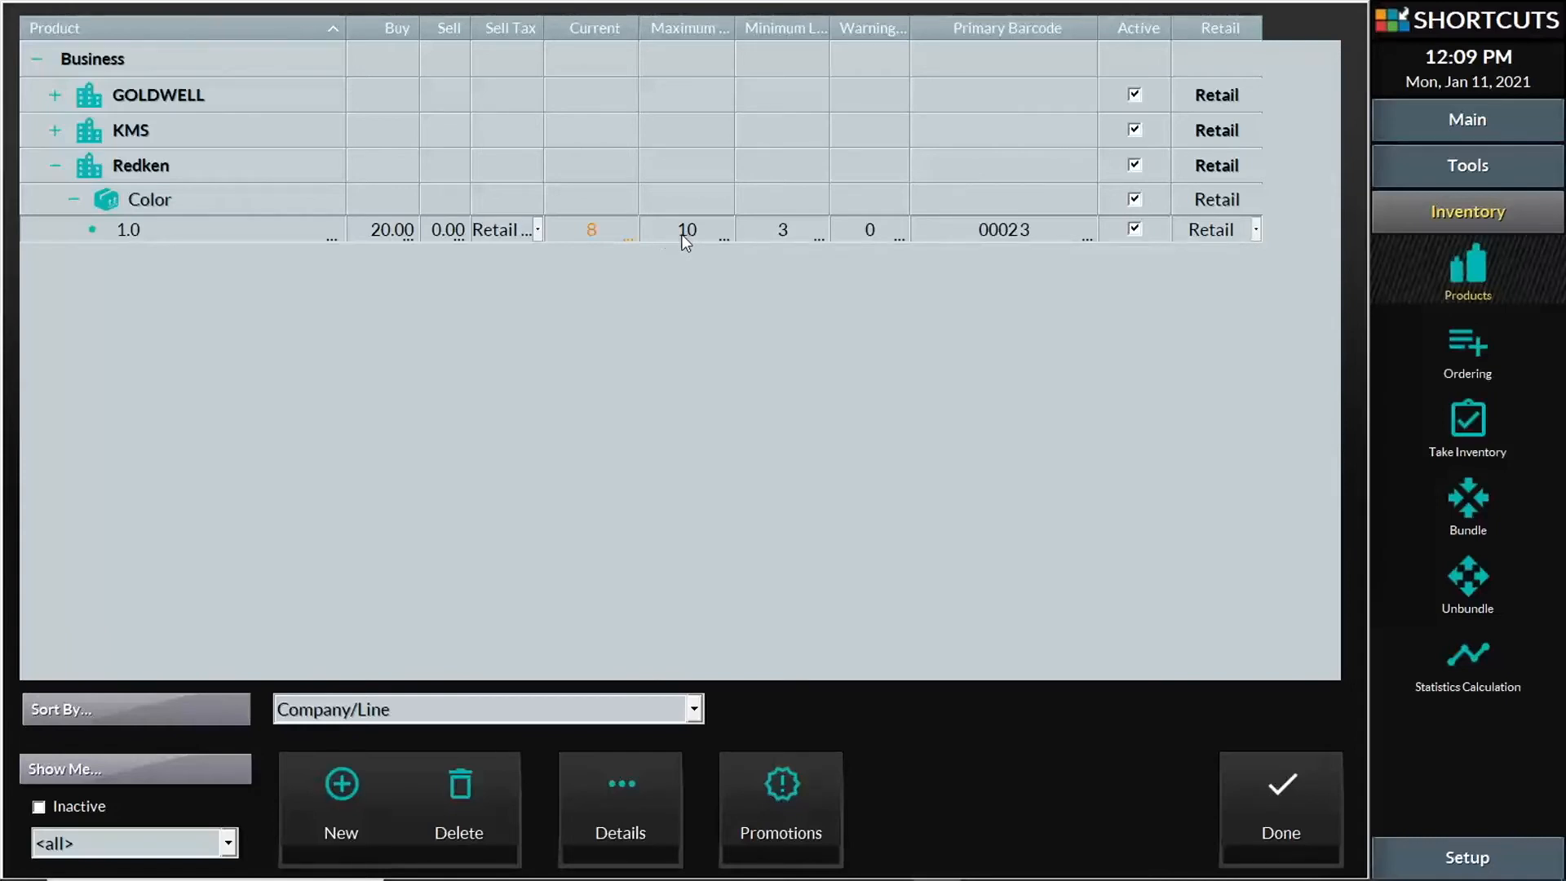
left_click(793, 230)
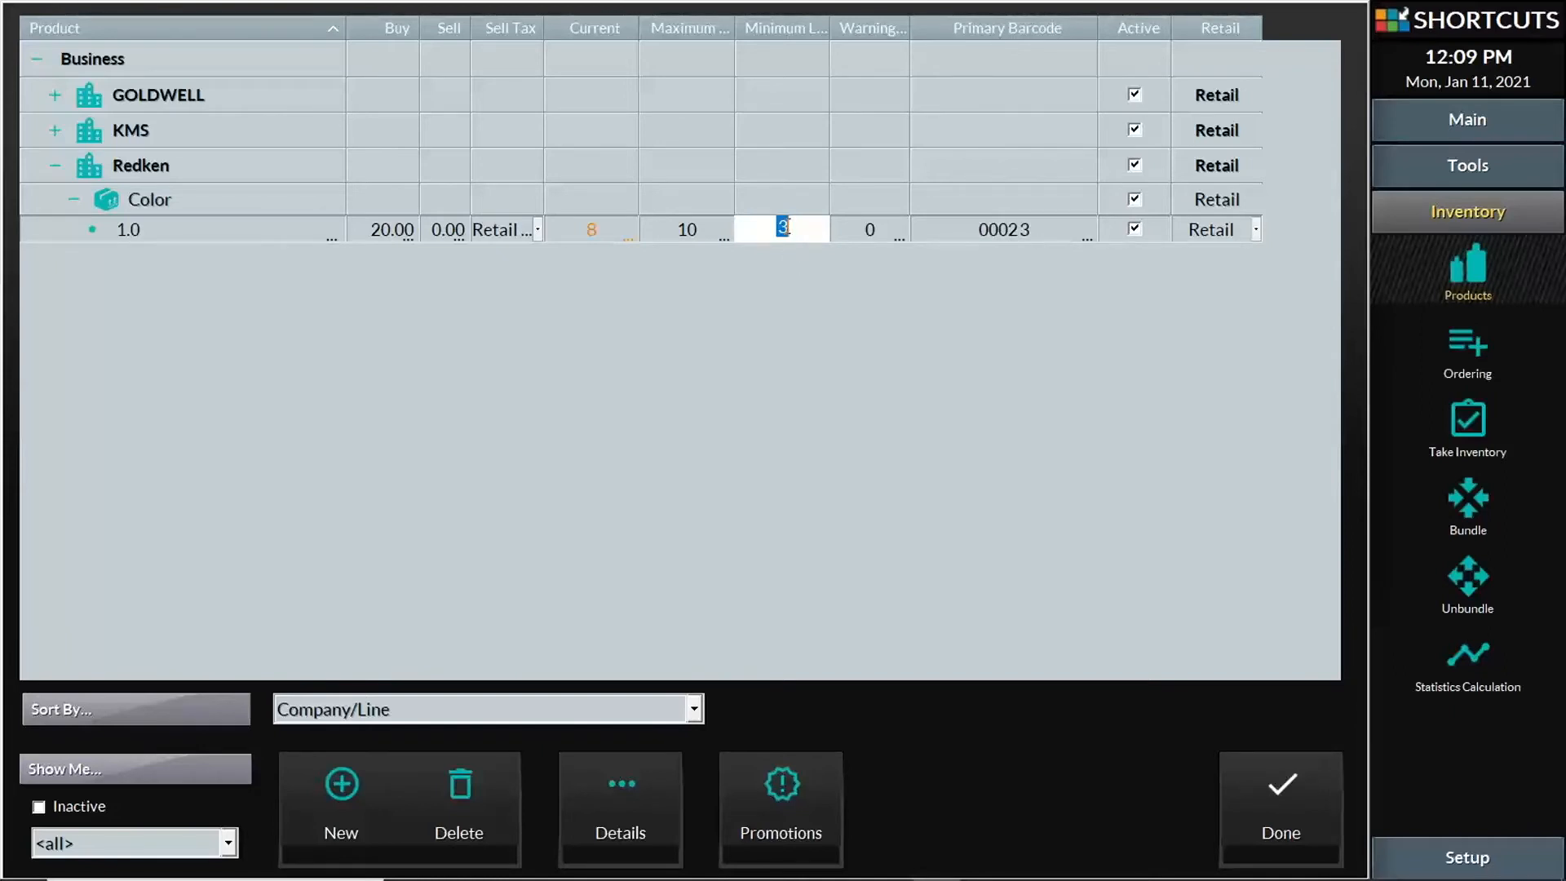
left_click(860, 230)
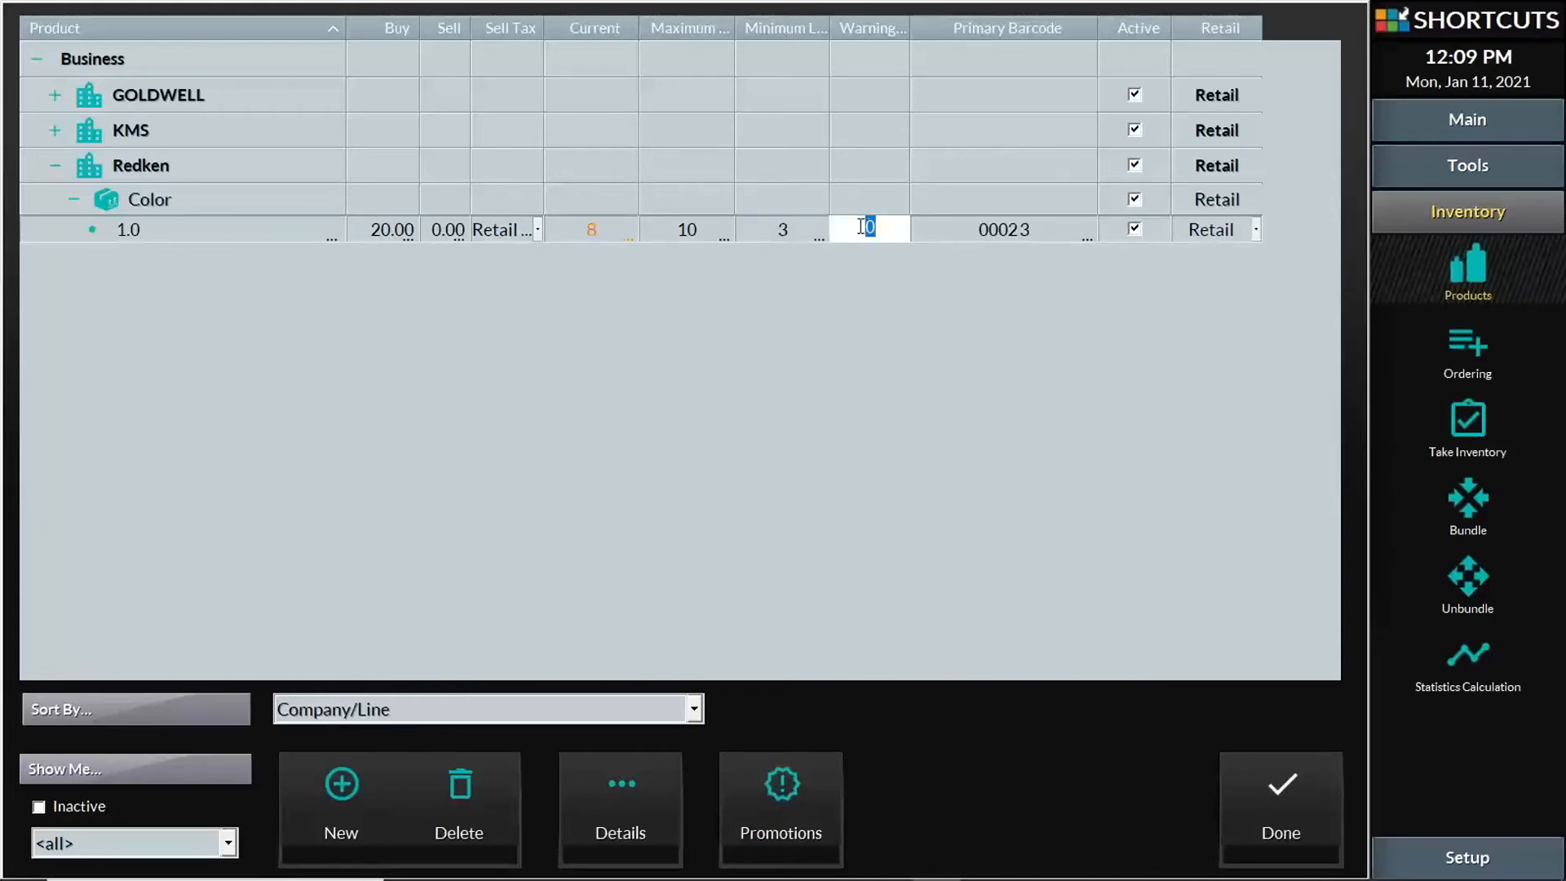
type("2")
left_click_drag(876, 229, 861, 233)
left_click(1015, 229)
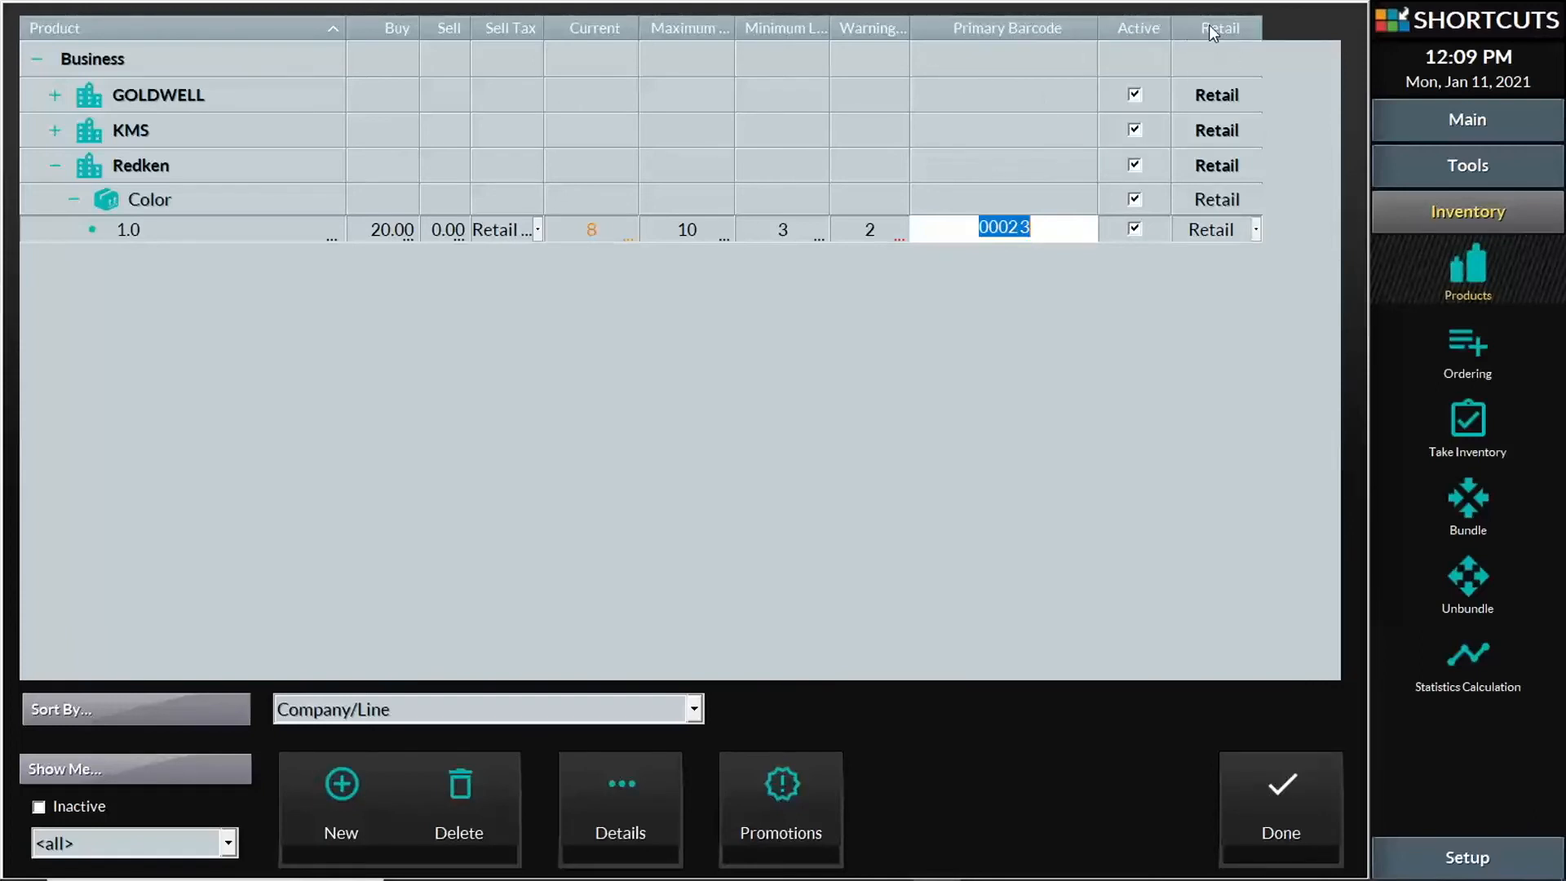
- Examine which columns the product list can display, including the product property columns
right_click(1047, 31)
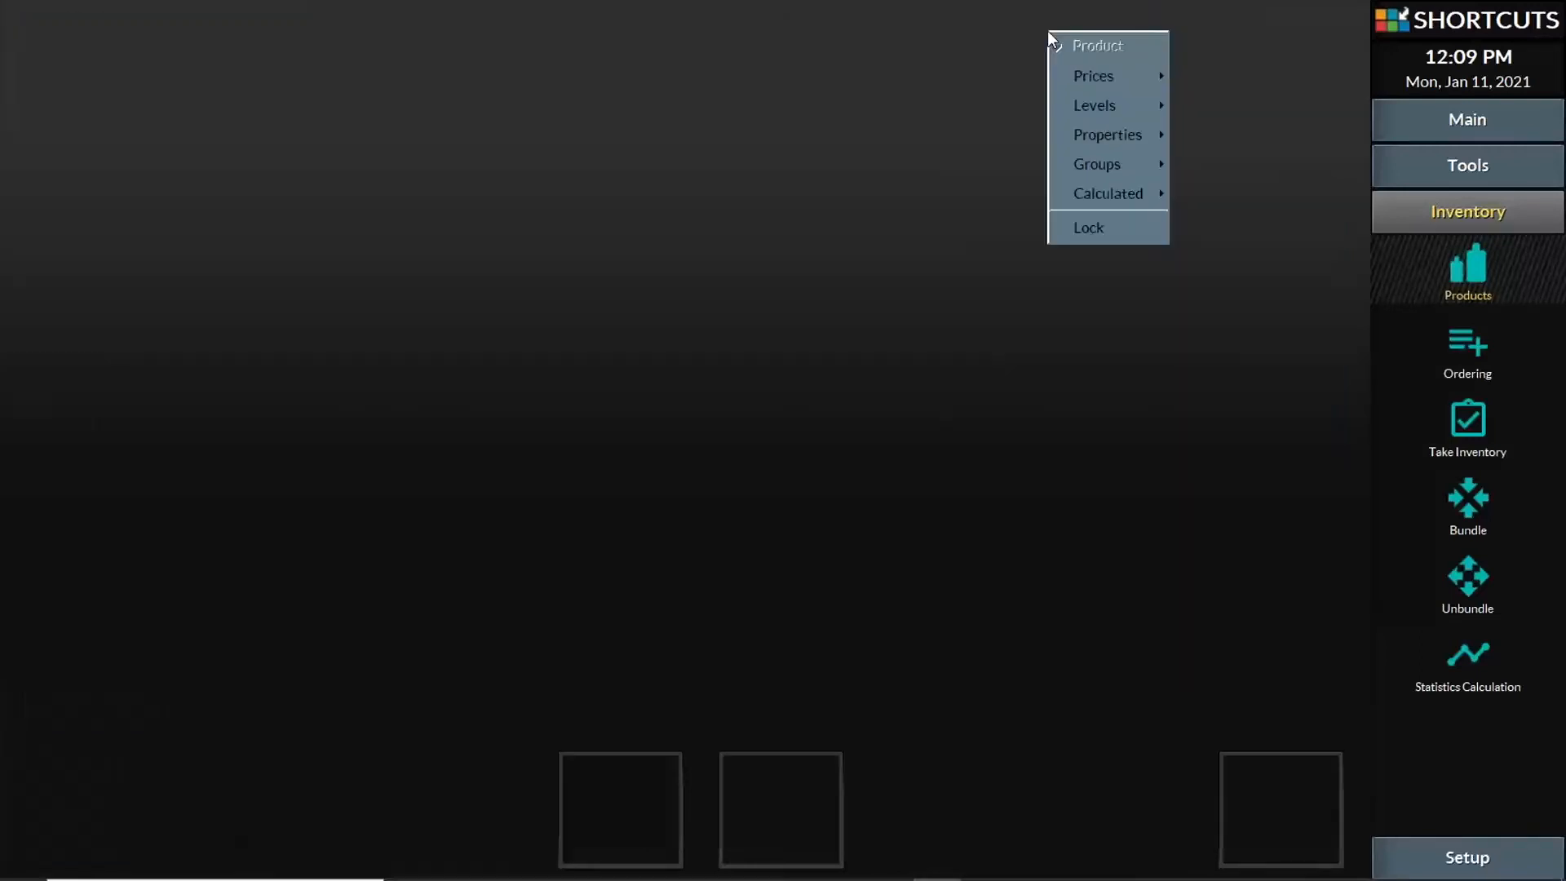
right_click(870, 24)
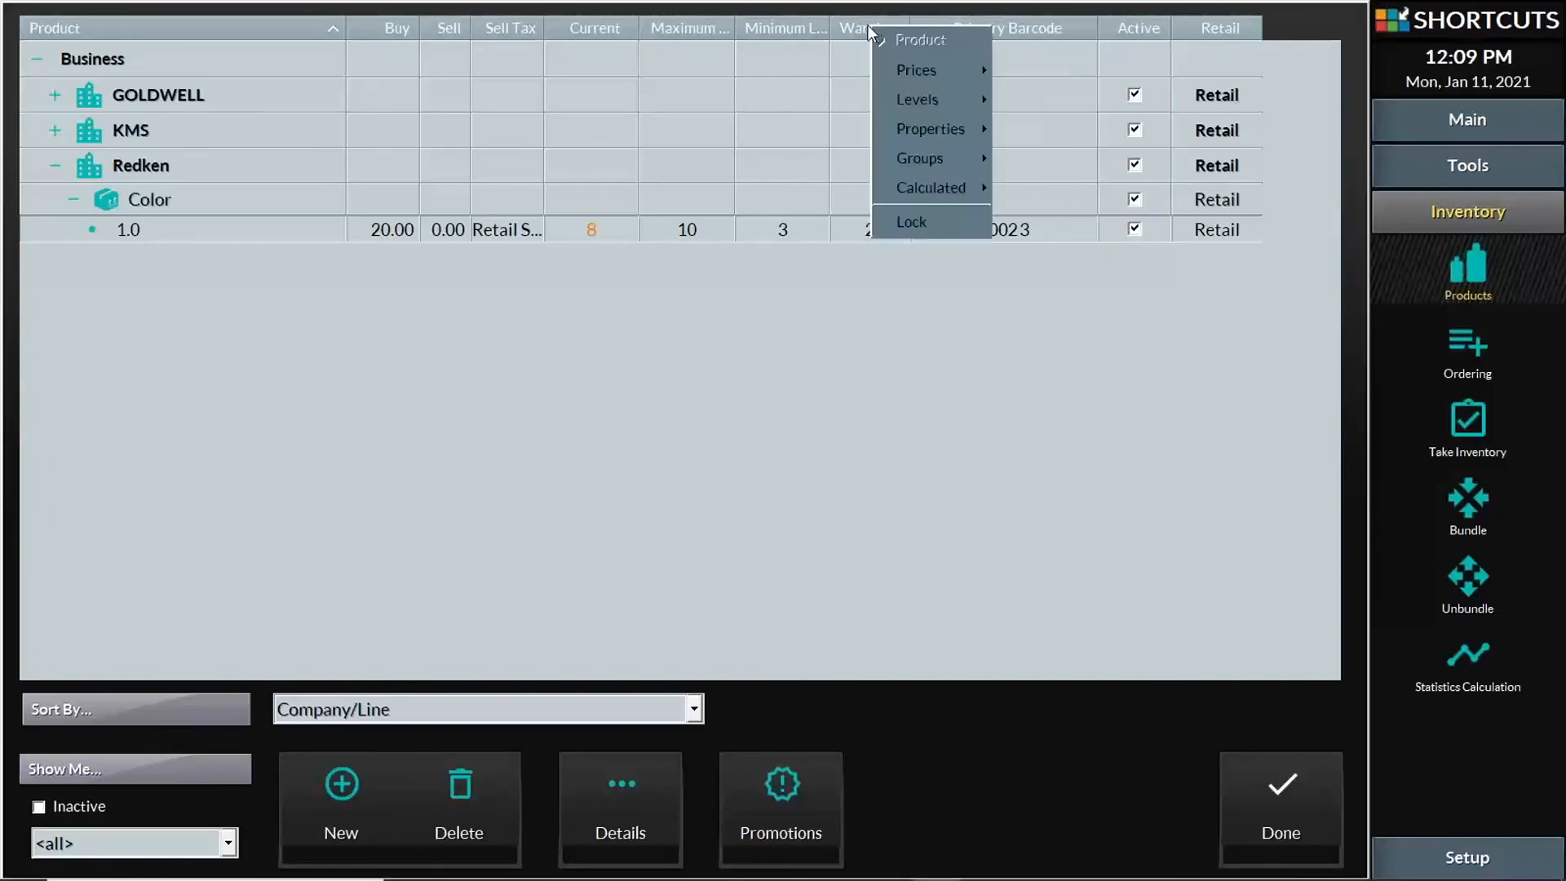
right_click(785, 27)
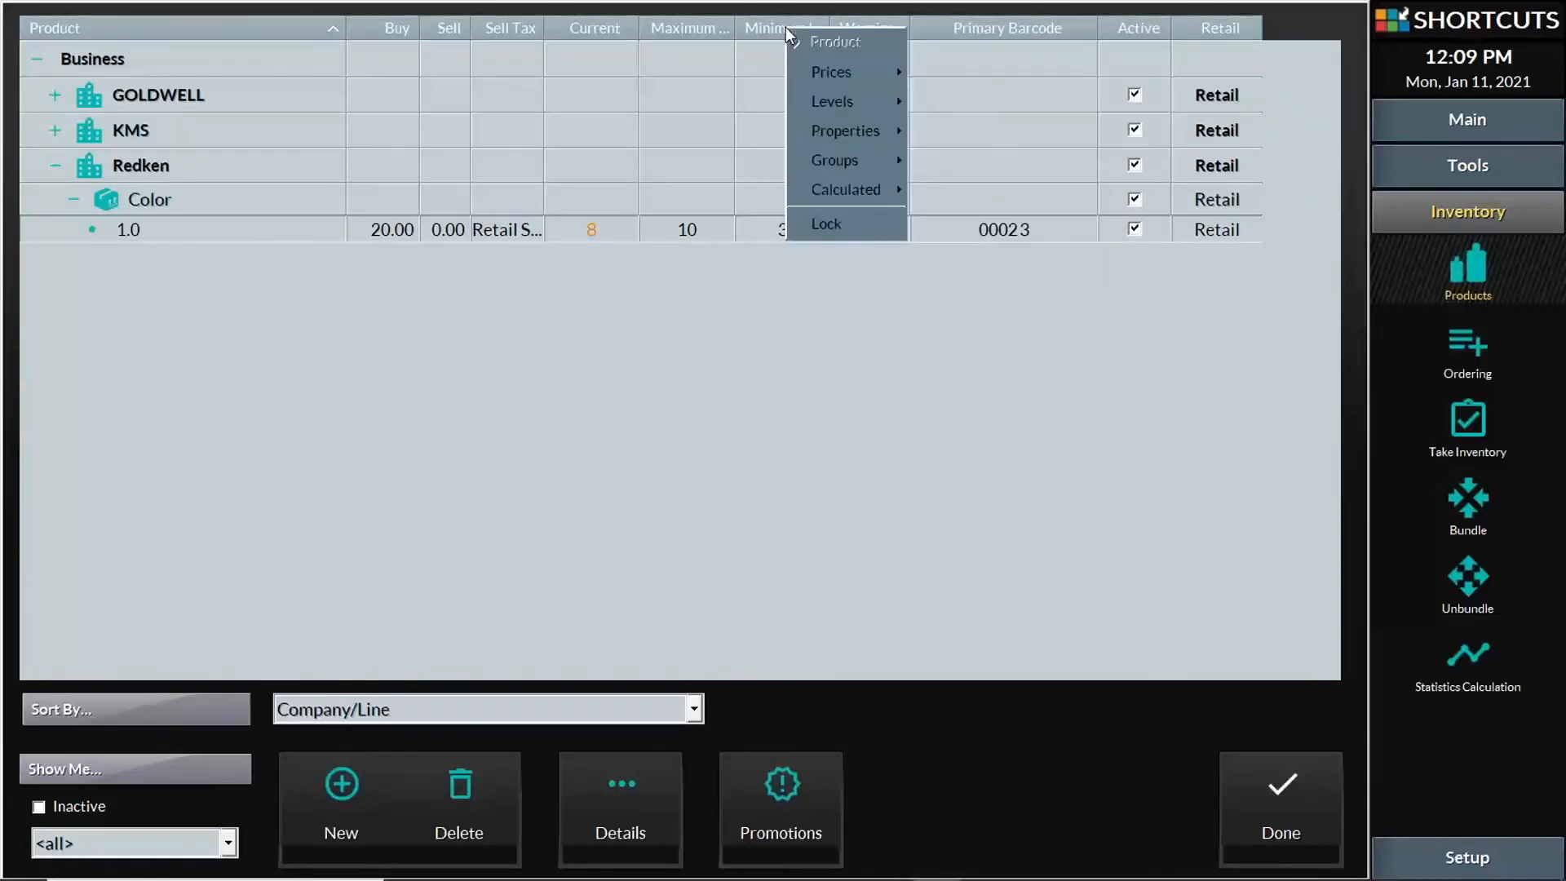
left_click(868, 133)
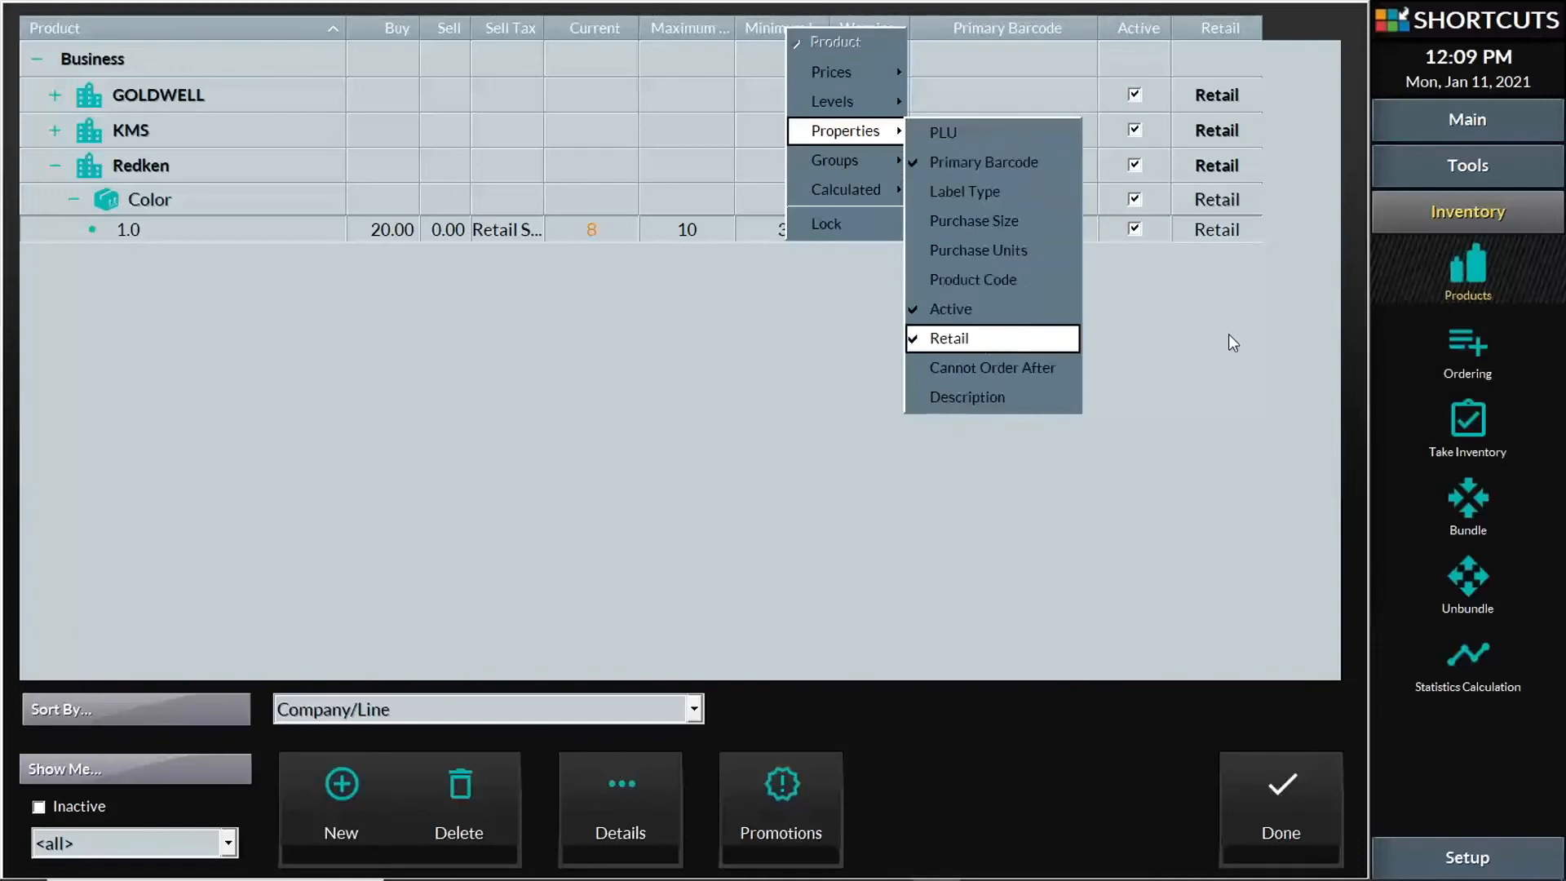
left_click(1278, 239)
- Change product 1.0's classification to Professional and commit the row
left_click(1254, 231)
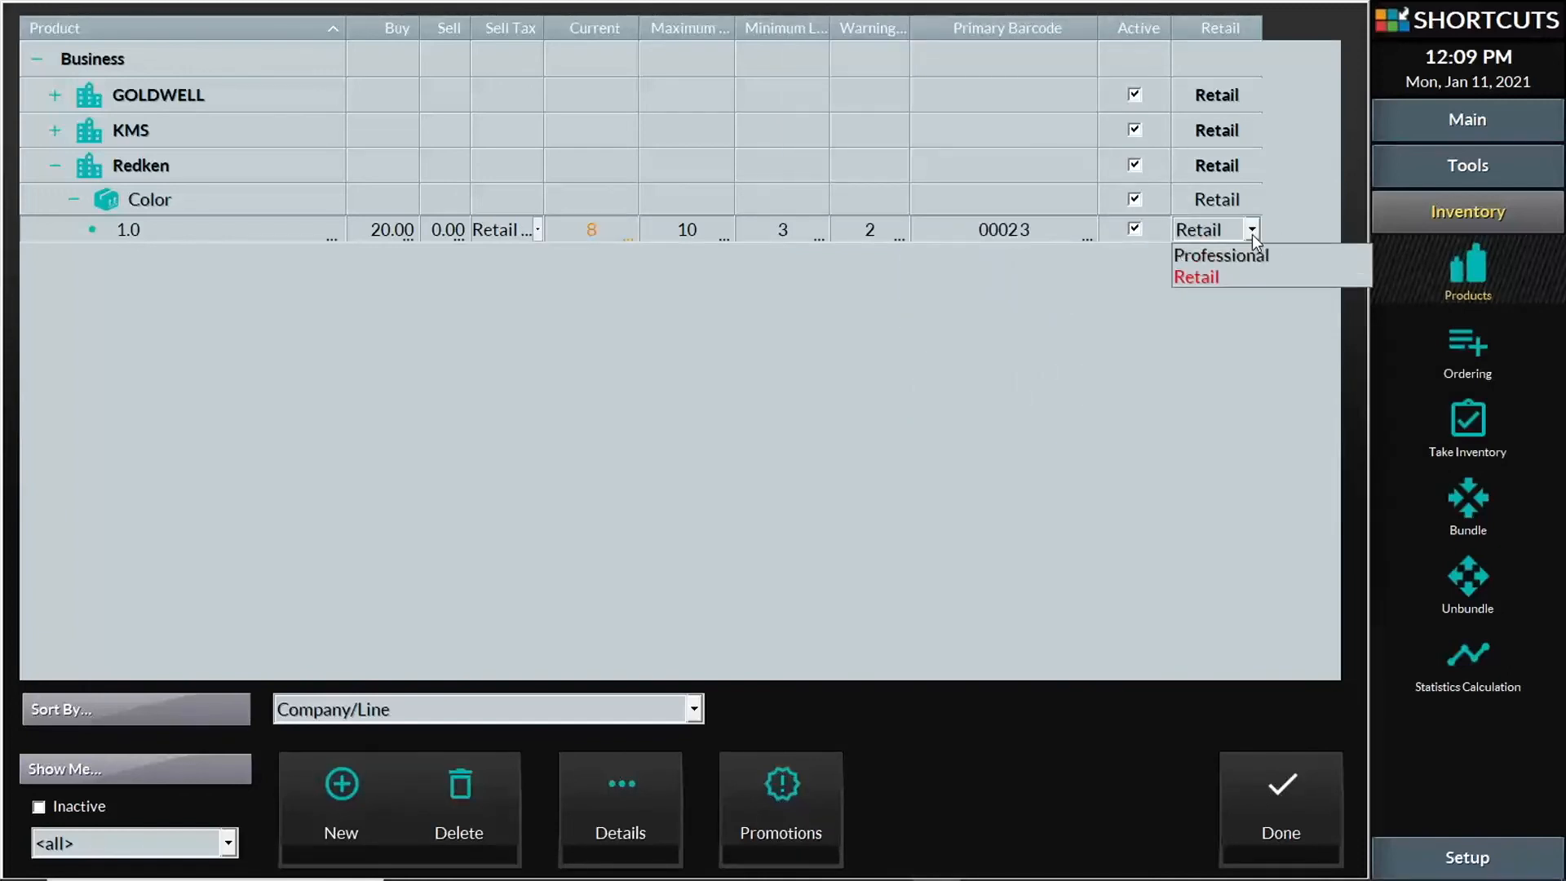
left_click(1254, 256)
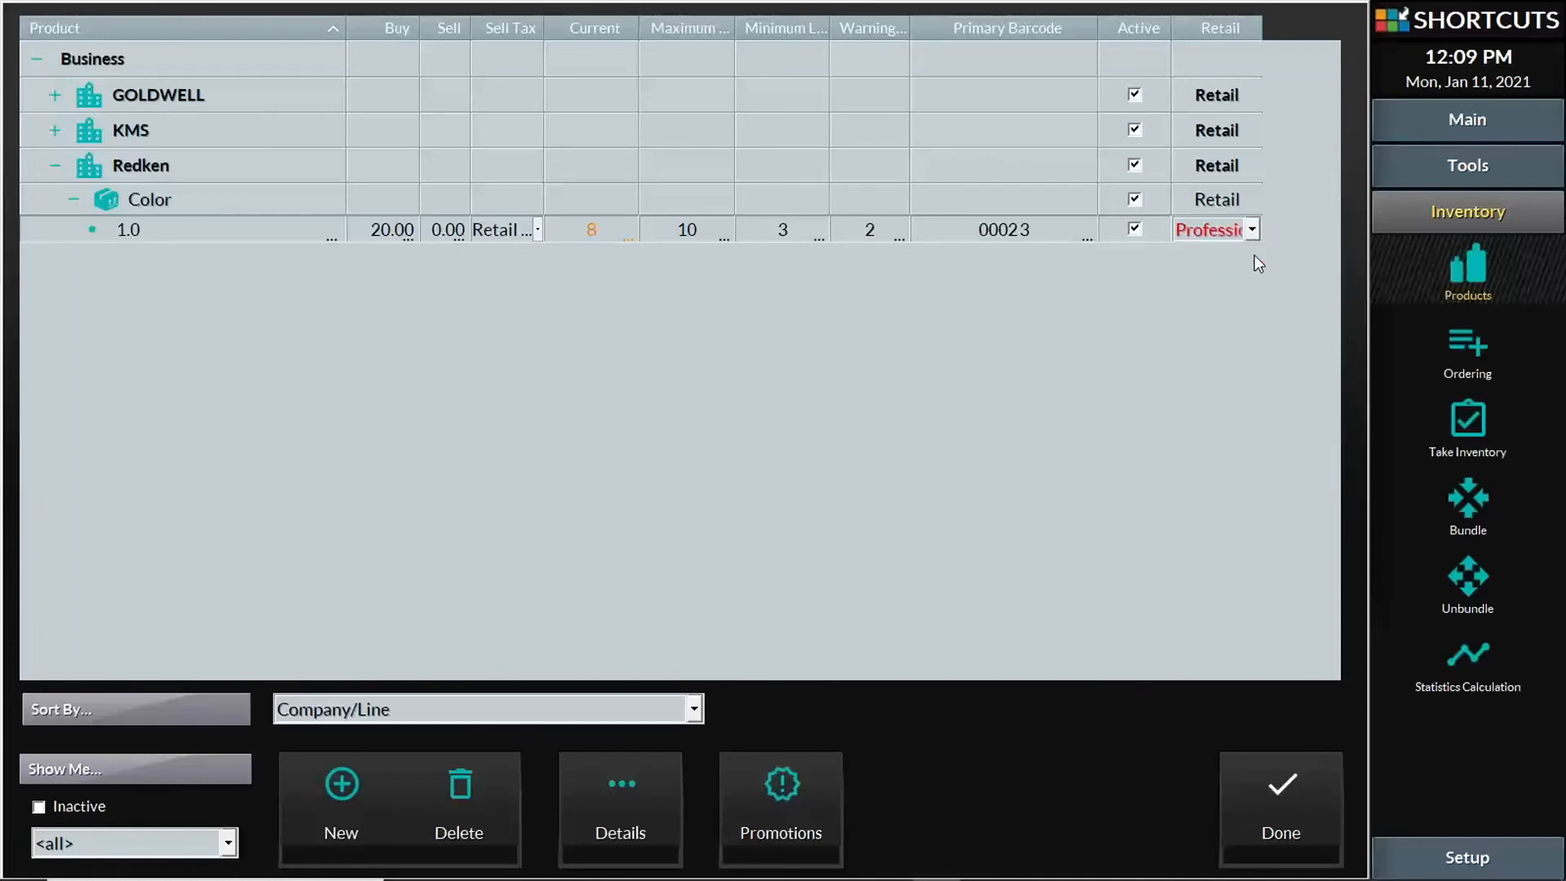
left_click(1104, 318)
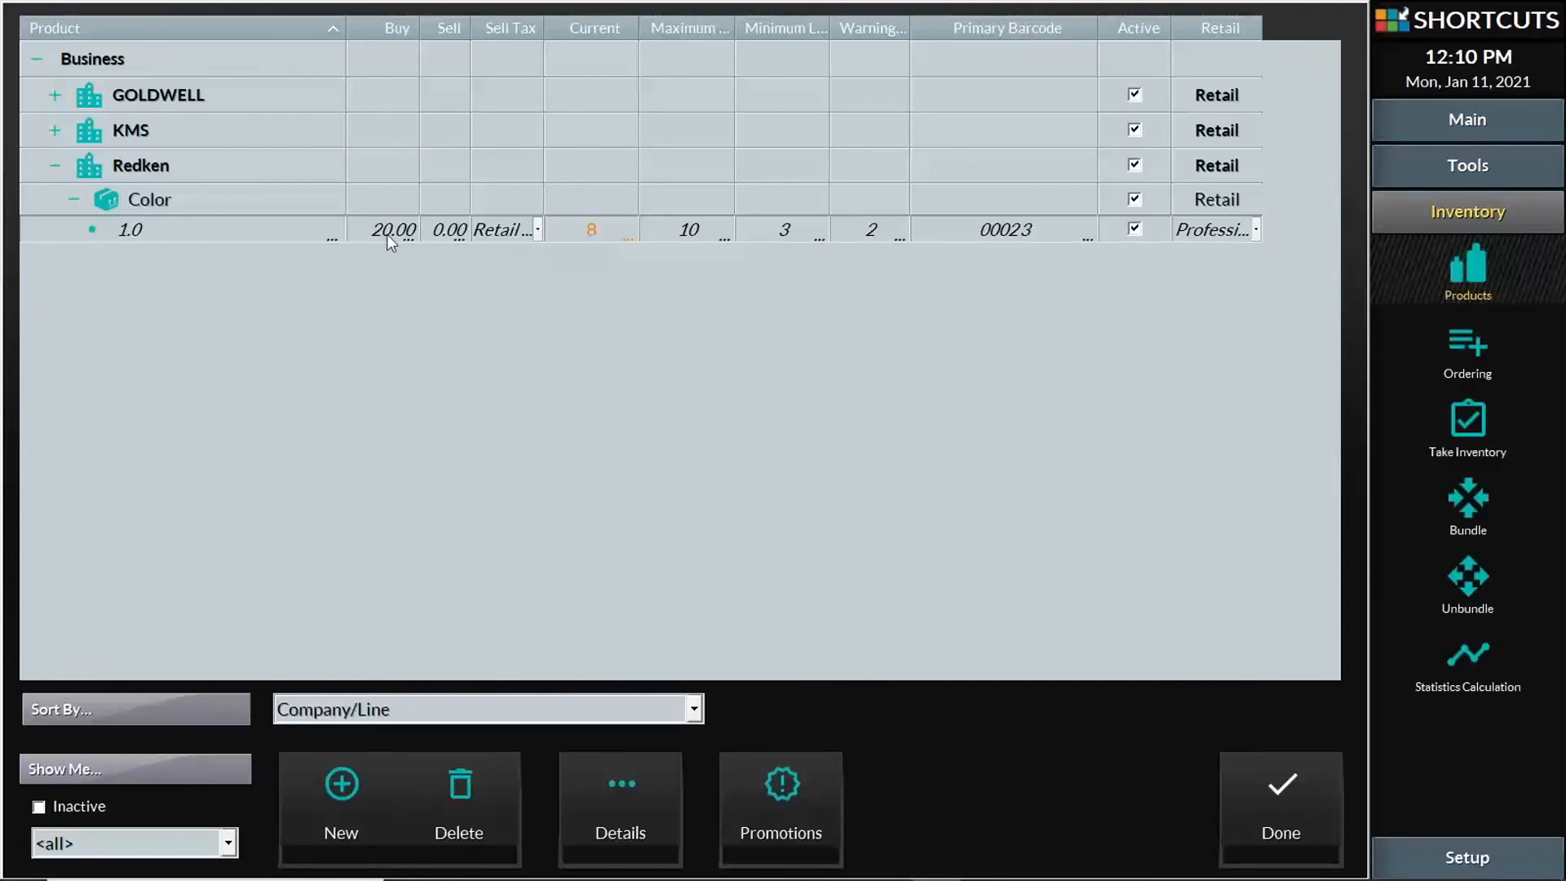
- Add a second product named 2.2 to Redken's Color line with a buy price of 20
left_click(199, 198)
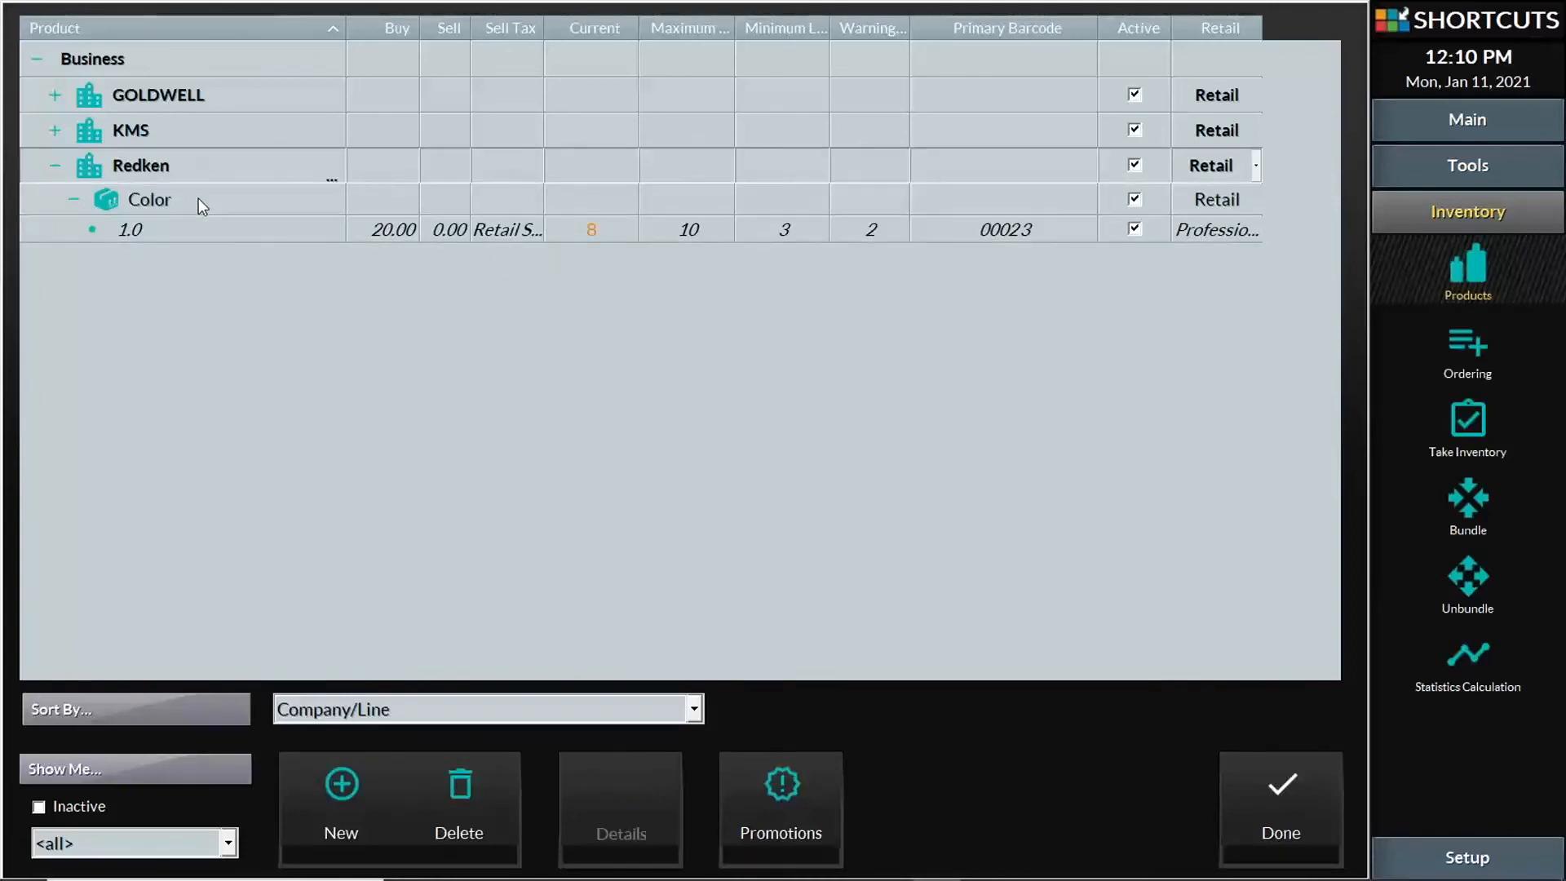
left_click(195, 228)
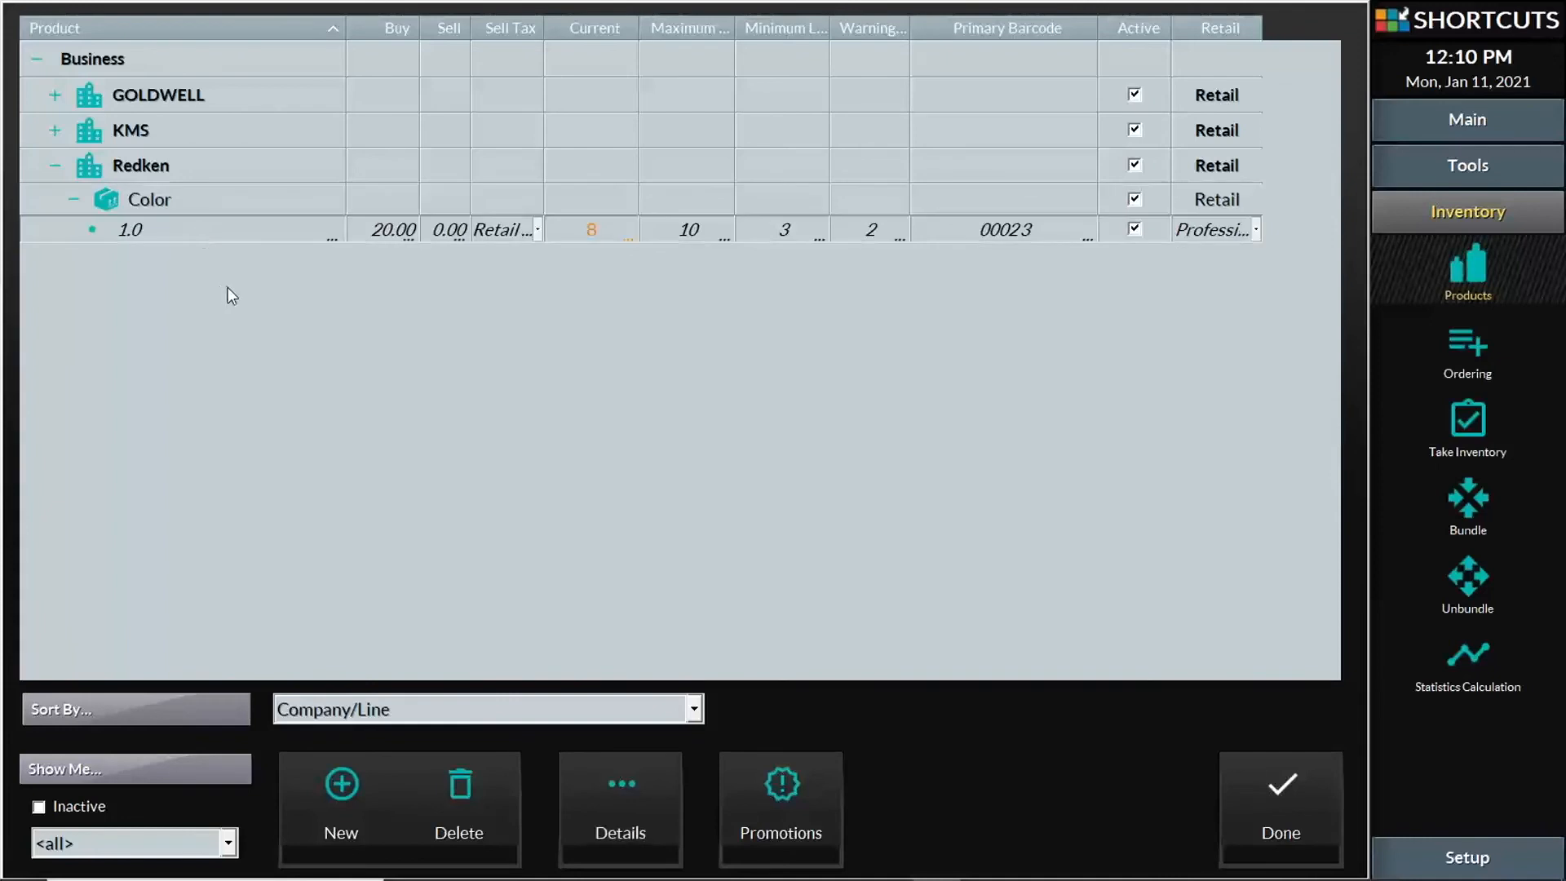
left_click(354, 798)
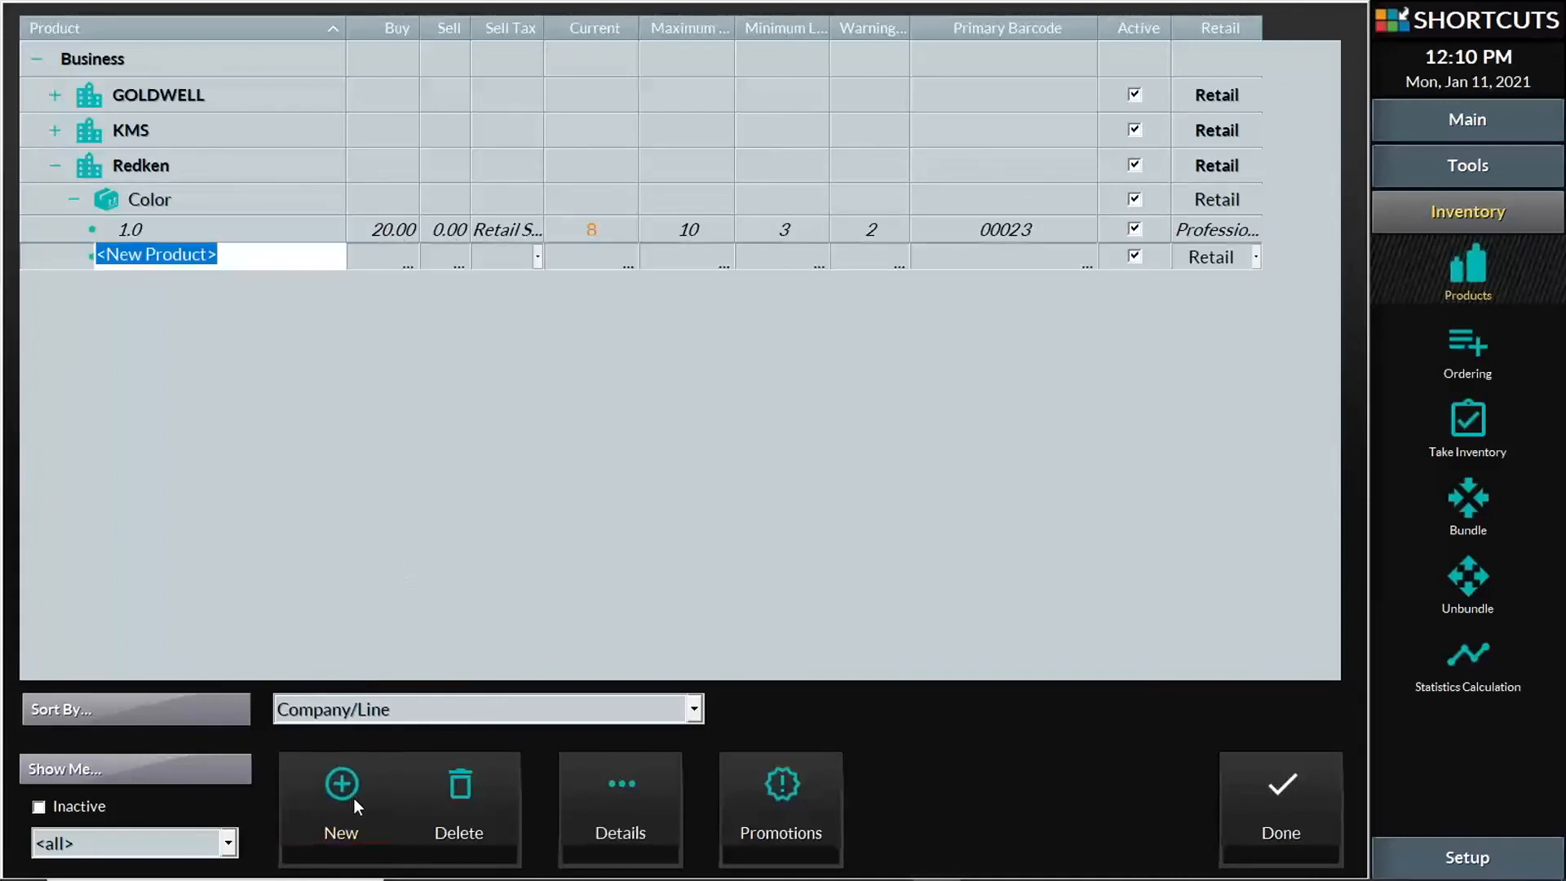
type("2.2")
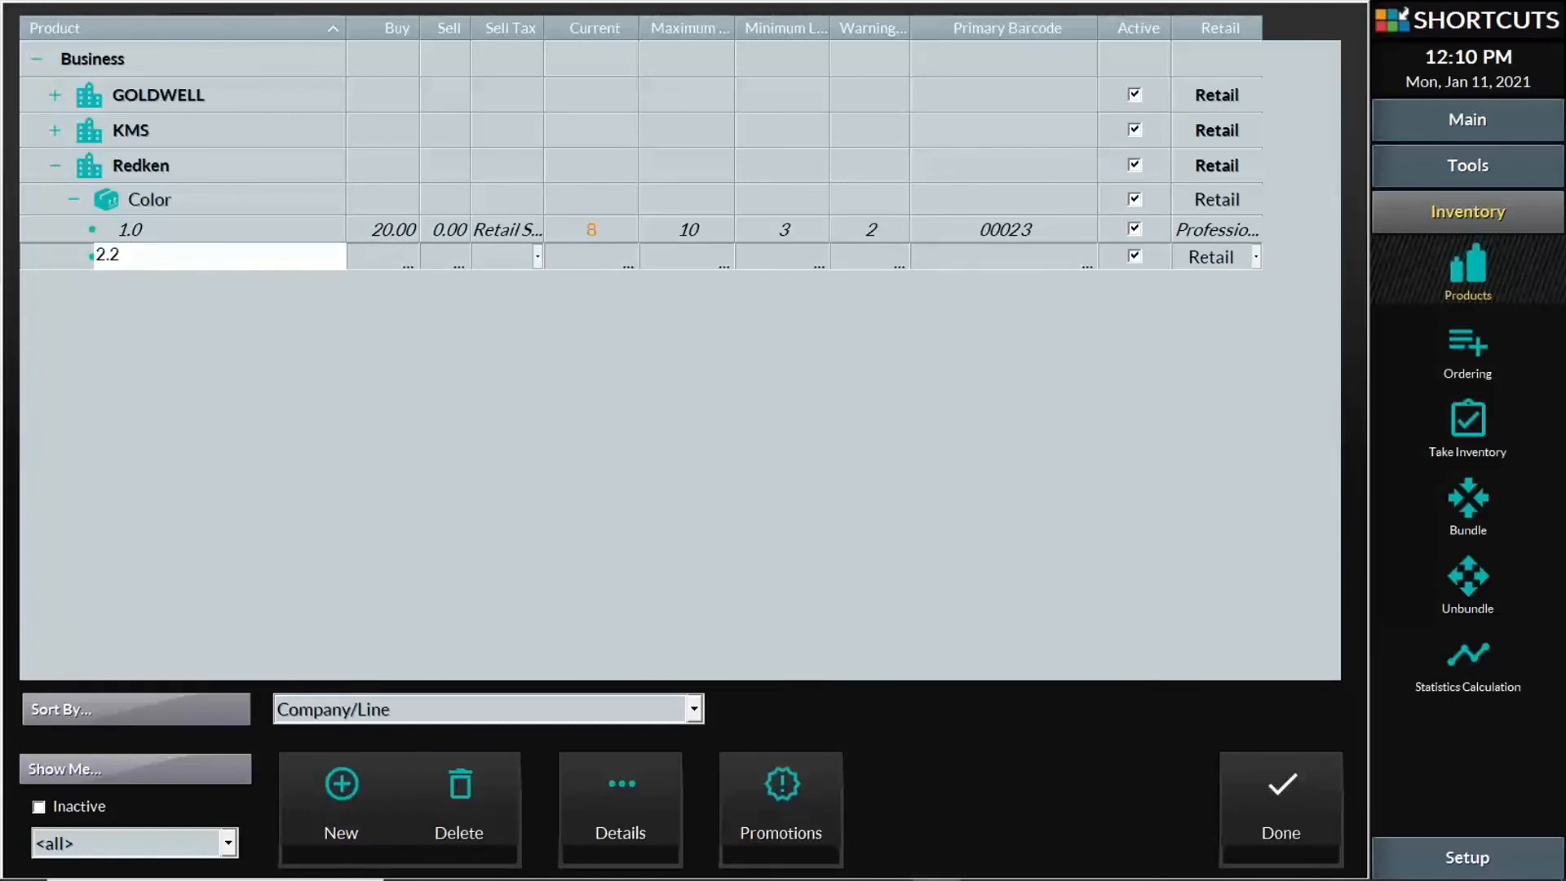
left_click(386, 266)
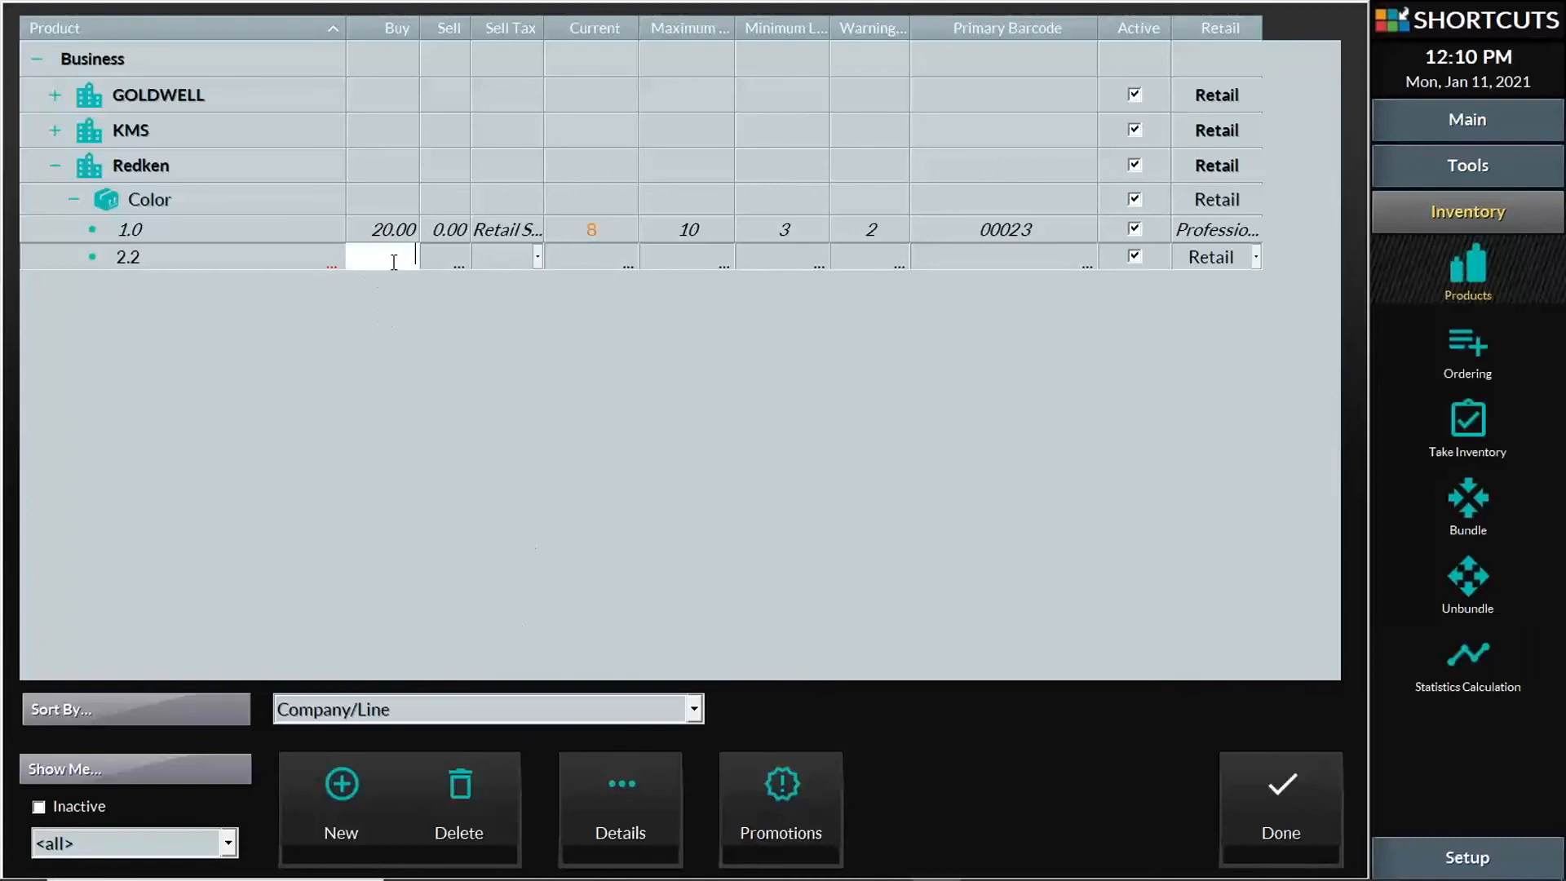
type("20")
left_click(614, 335)
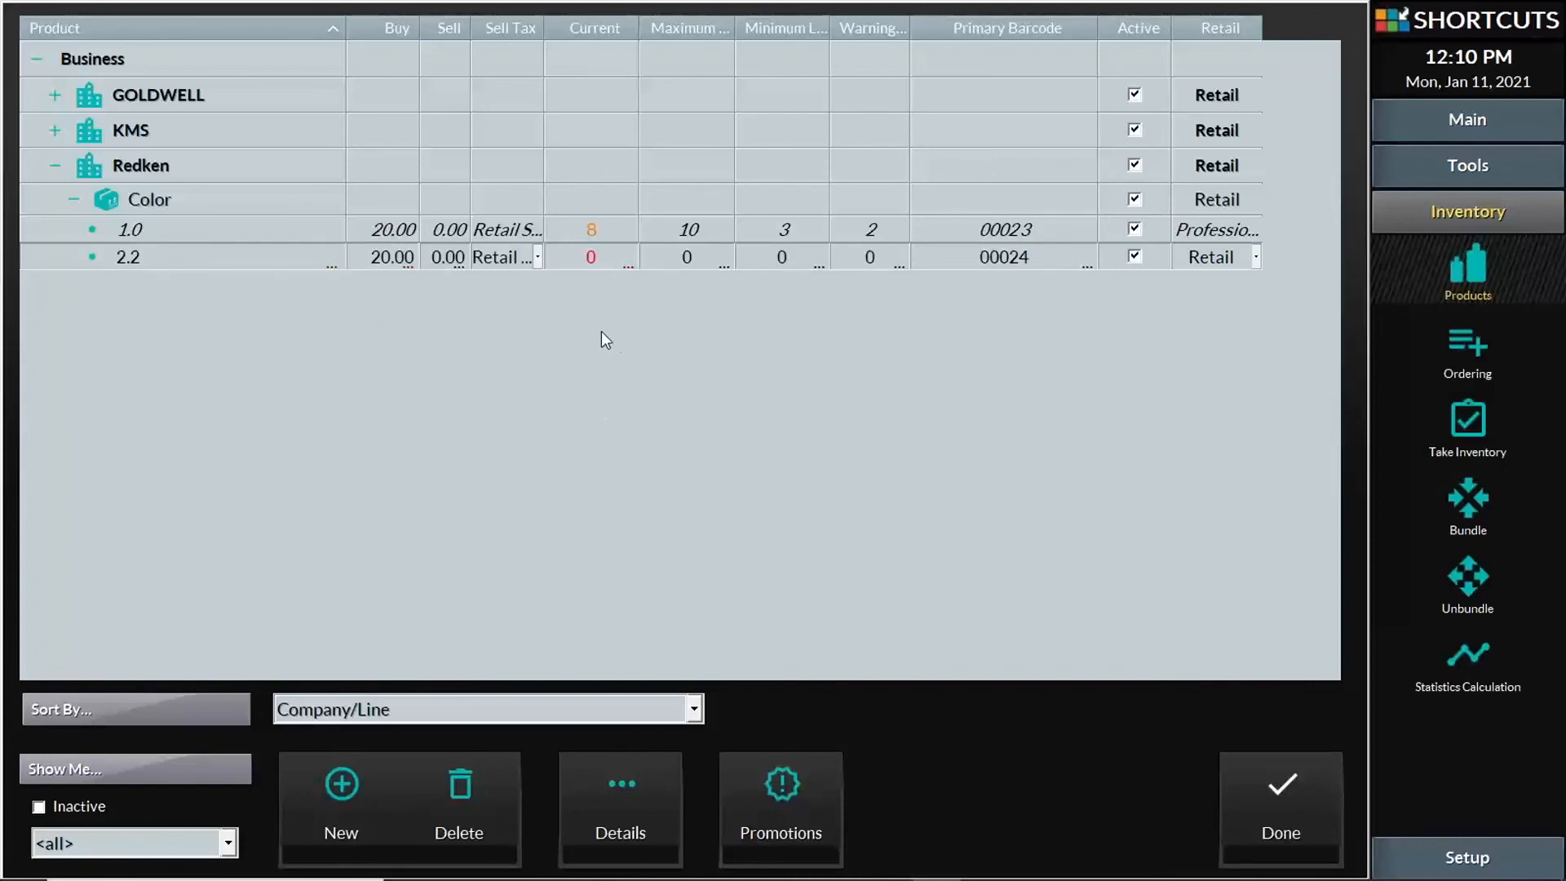
- Add a new line named Styling under the Redken company
left_click(194, 168)
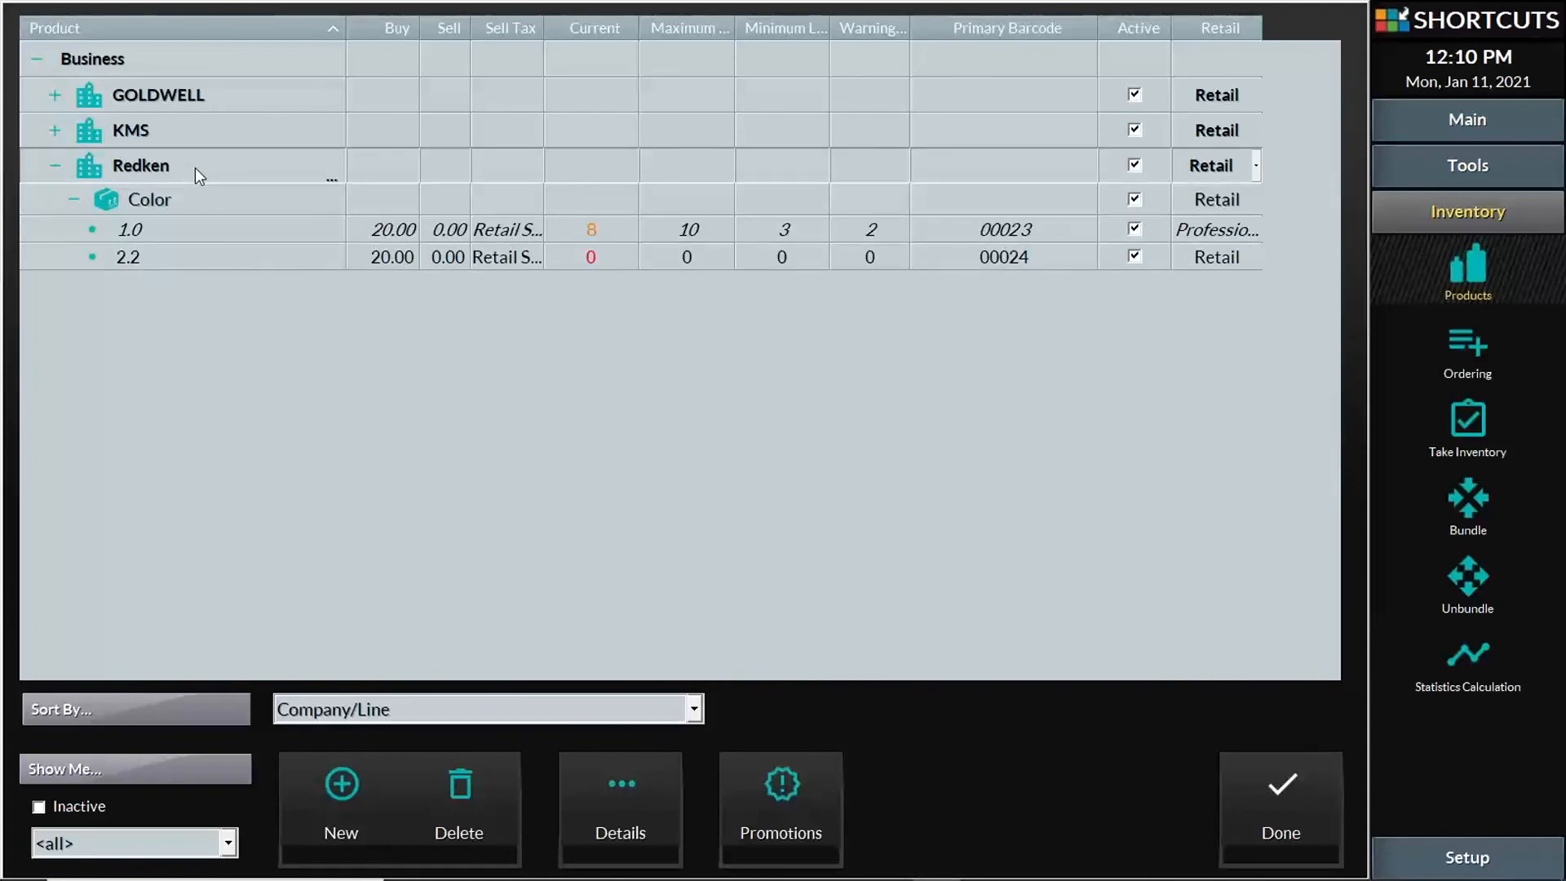
left_click(341, 783)
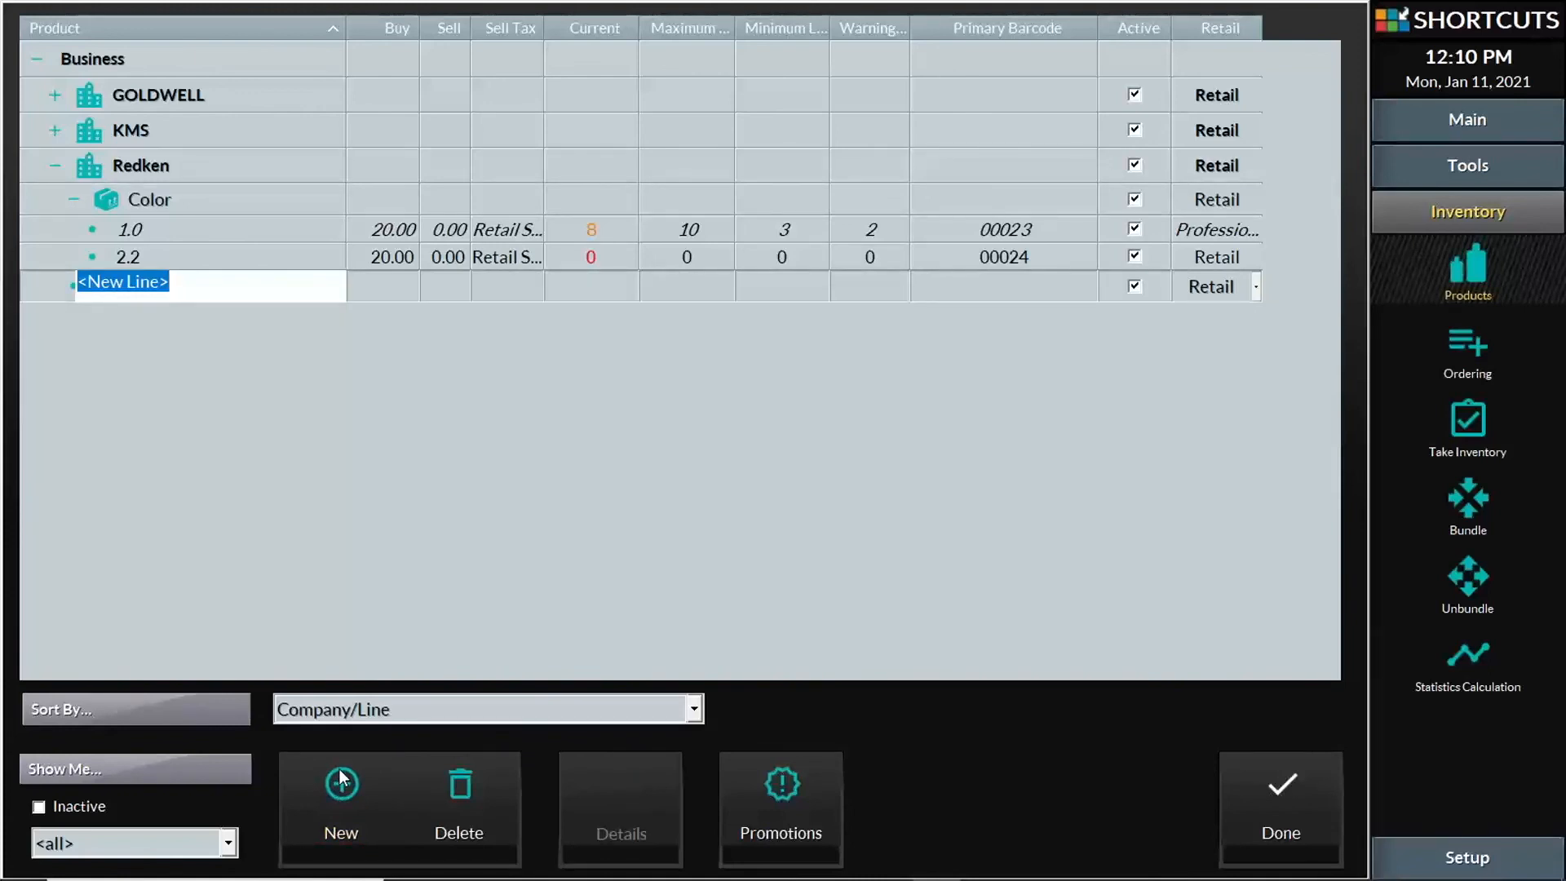
type("Styling")
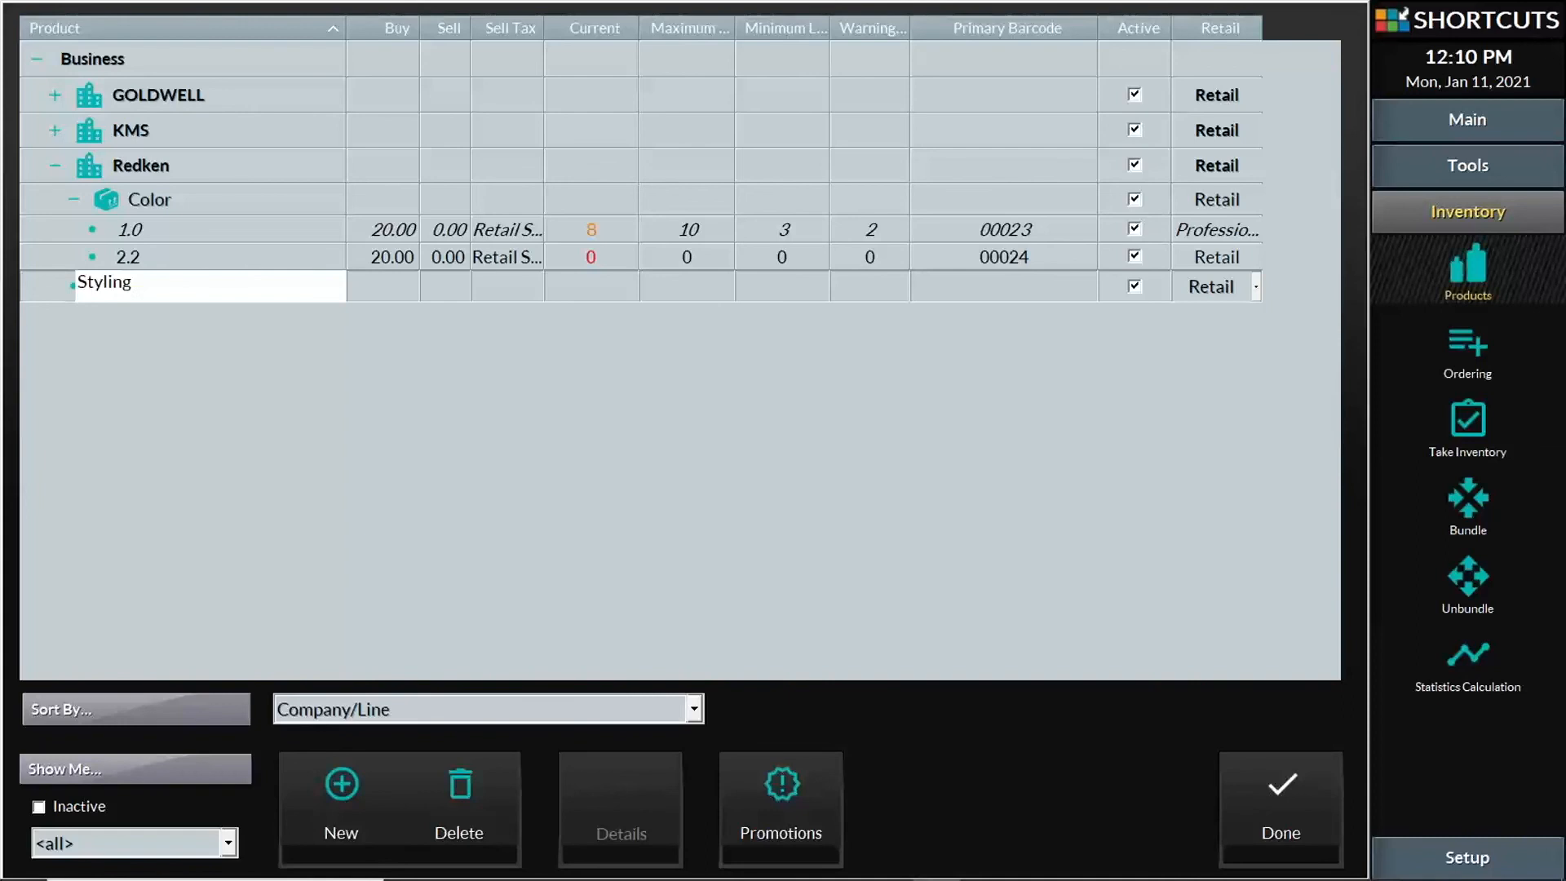
- Add a new product named Clay Strong Hold 4.oz inside the Styling line
left_click(346, 798)
left_click(345, 795)
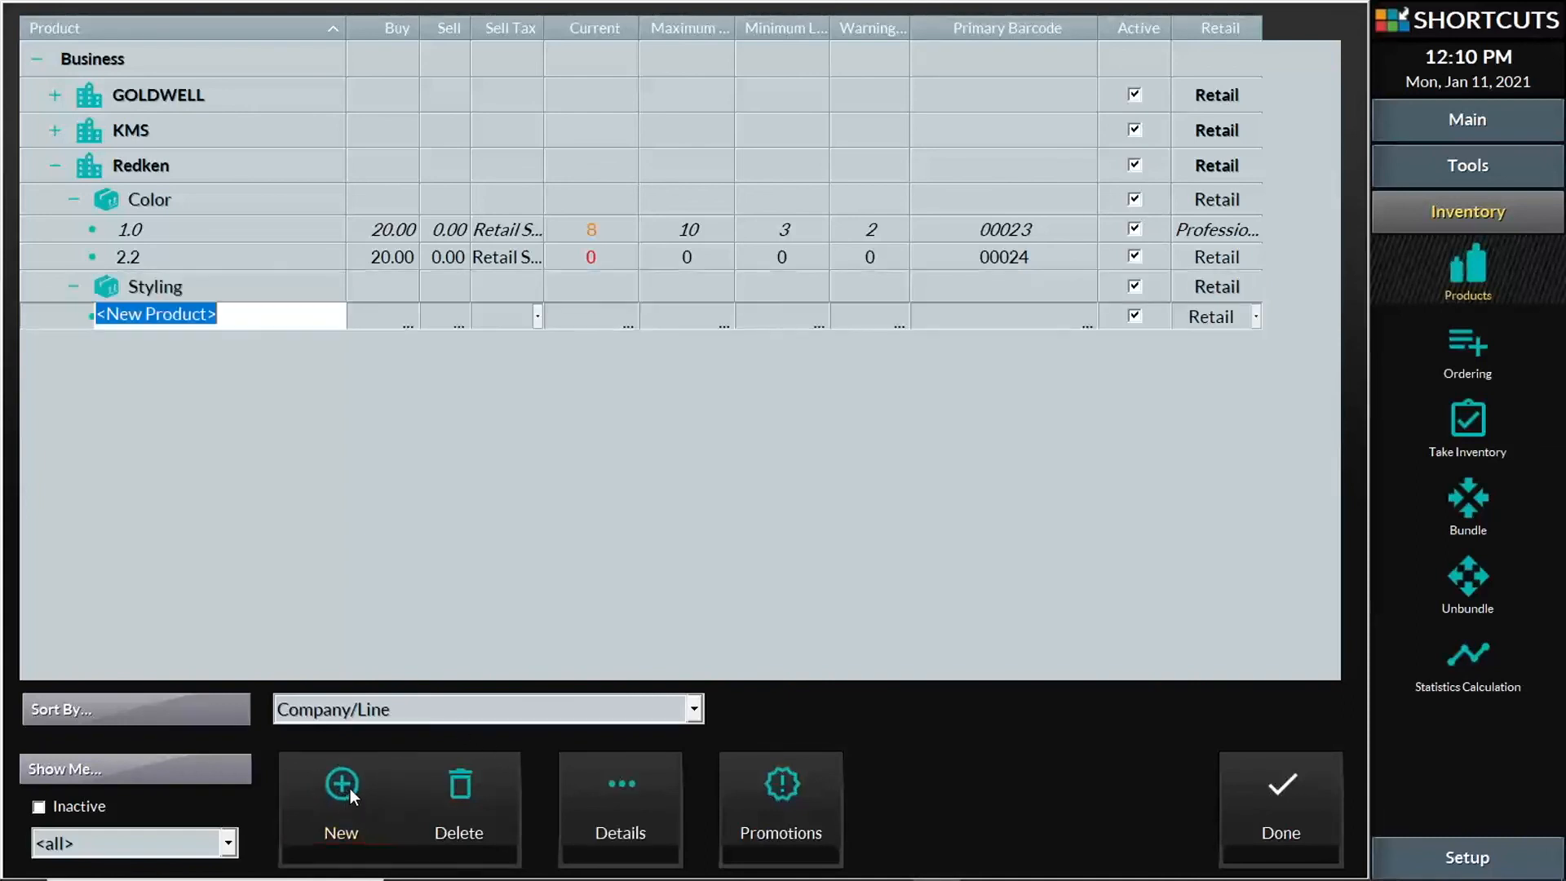
type("Cla")
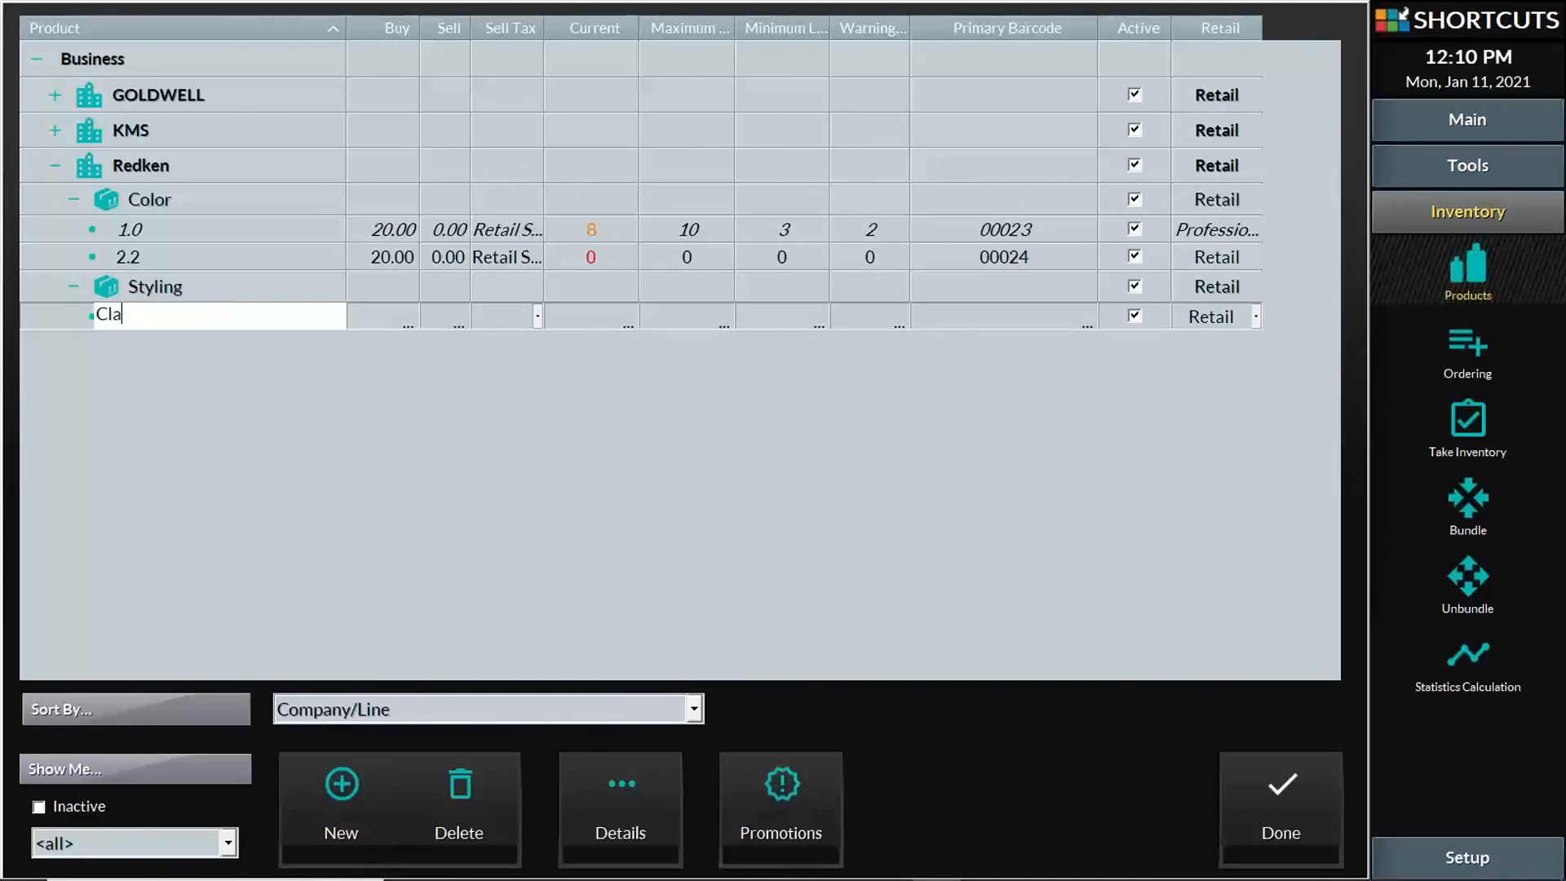
type("y Strong Hold 4.oz")
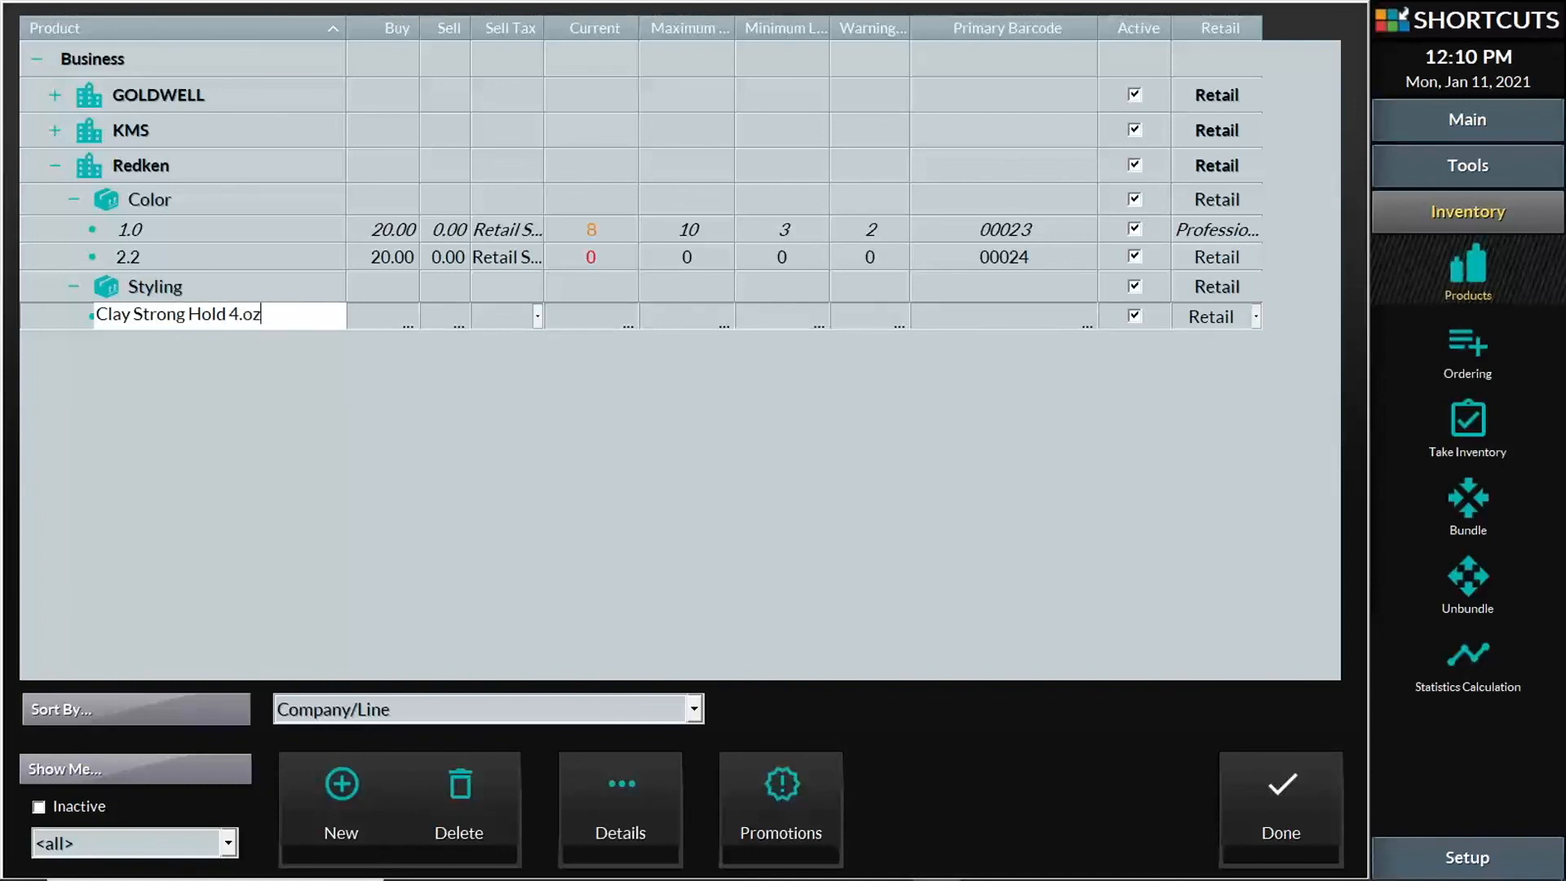